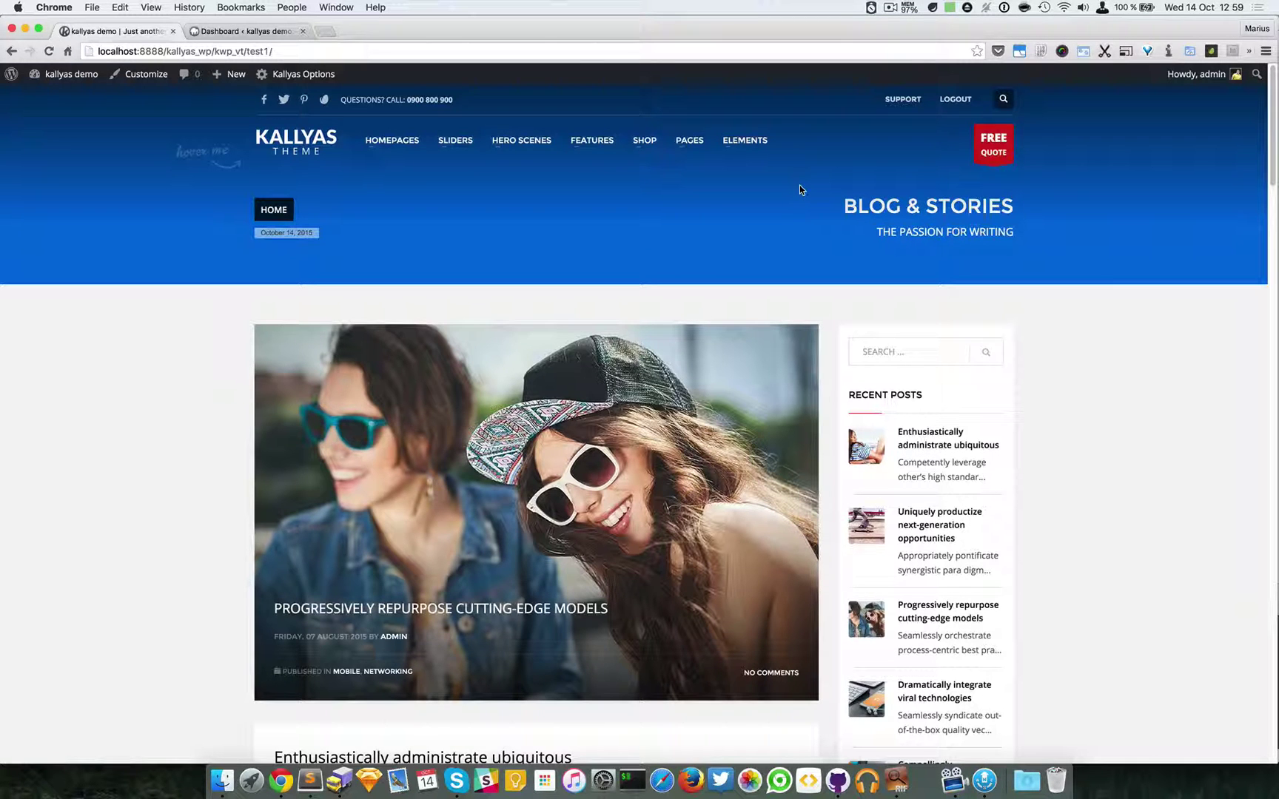
- Bring up the ELEMENTS mega menu in the demo site's navigation
{"action": "mouse_move", "coordinate": [747, 140]}
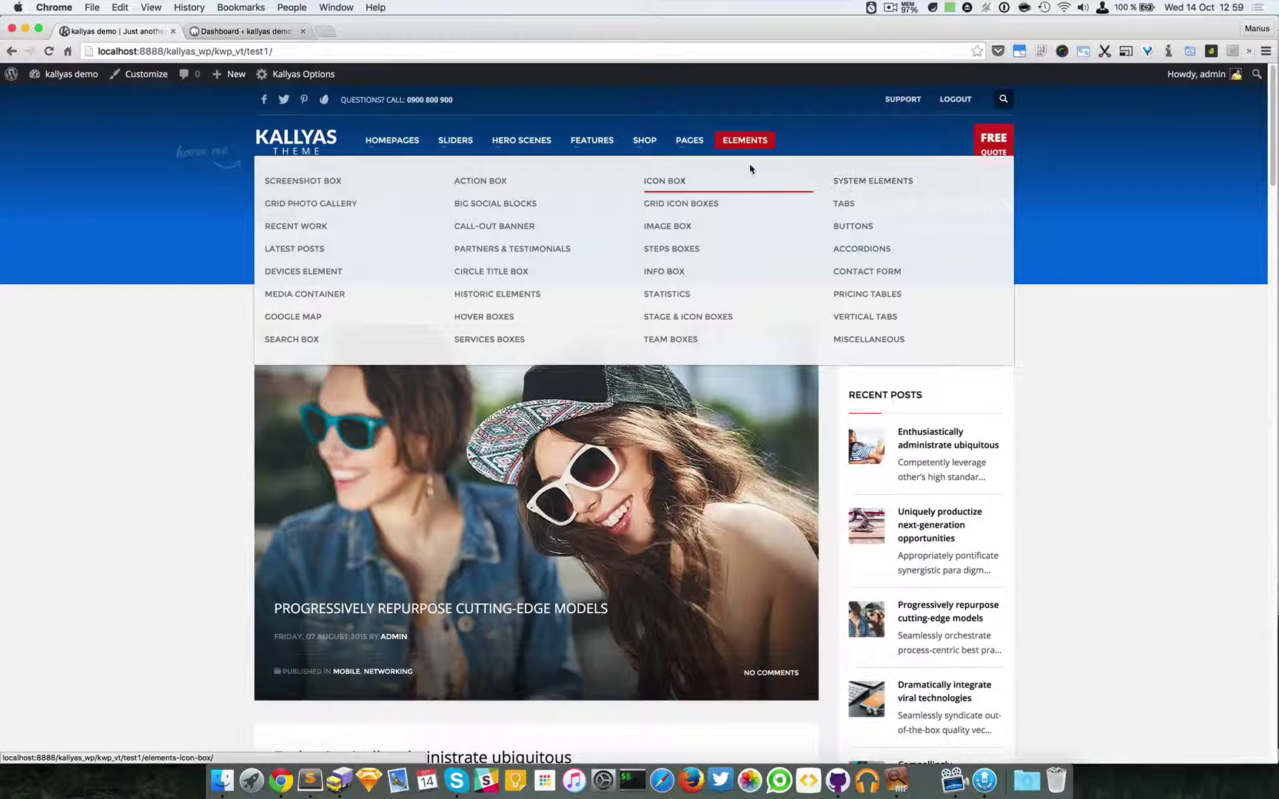
- Open System Elements and highlight the Separator note about changeable colour, height, size and margins
{"action": "left_click", "coordinate": [844, 186]}
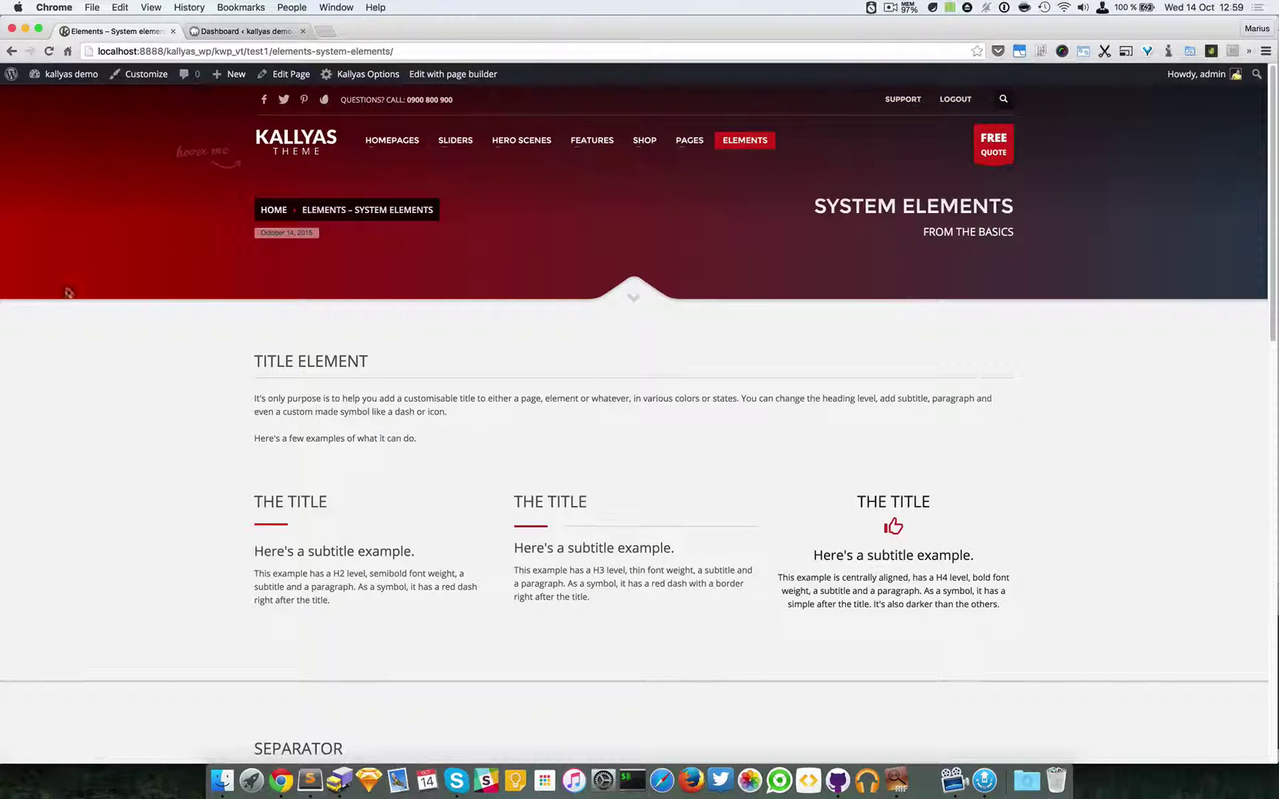
{"action": "scroll", "coordinate": [643, 469], "scroll_direction": "down", "scroll_amount": 5}
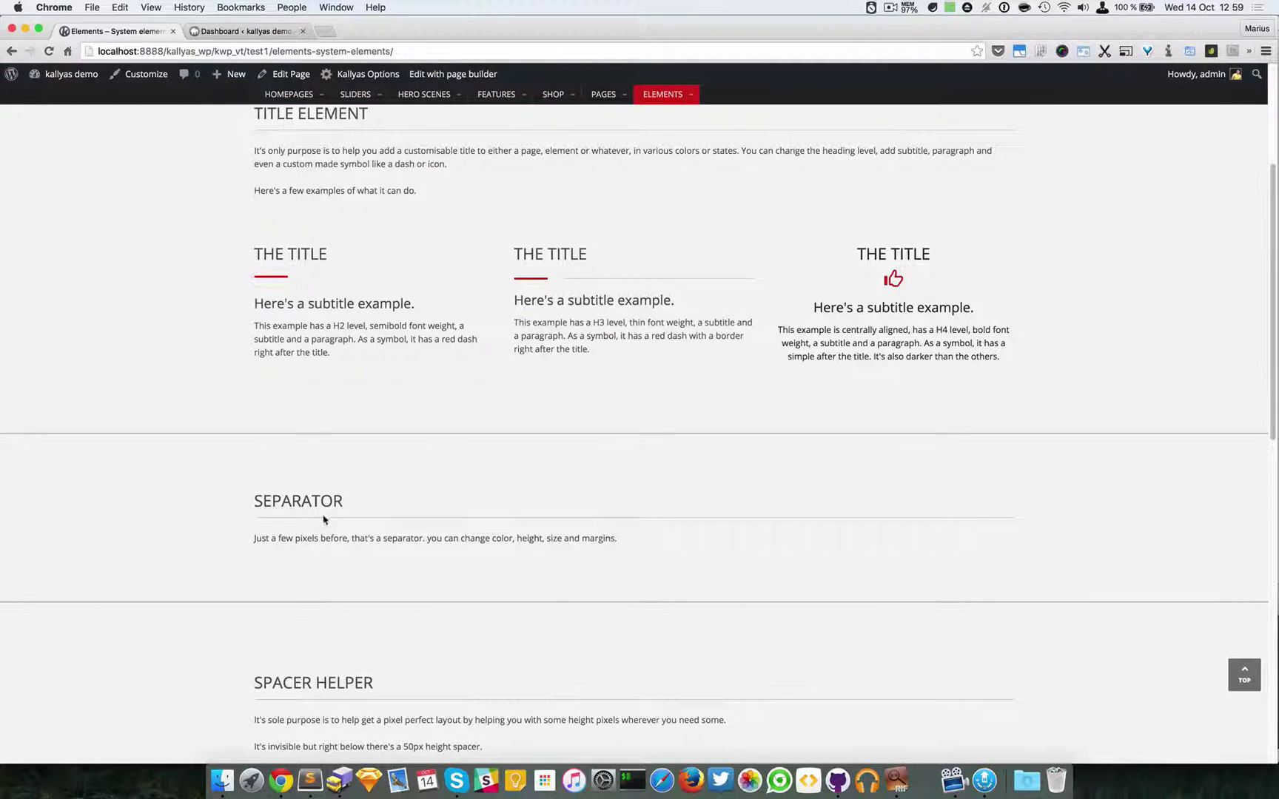
{"action": "left_click_drag", "start_coordinate": [265, 538], "coordinate": [523, 534]}
{"action": "left_click", "coordinate": [529, 536]}
{"action": "scroll", "coordinate": [717, 433], "scroll_direction": "down", "scroll_amount": 10}
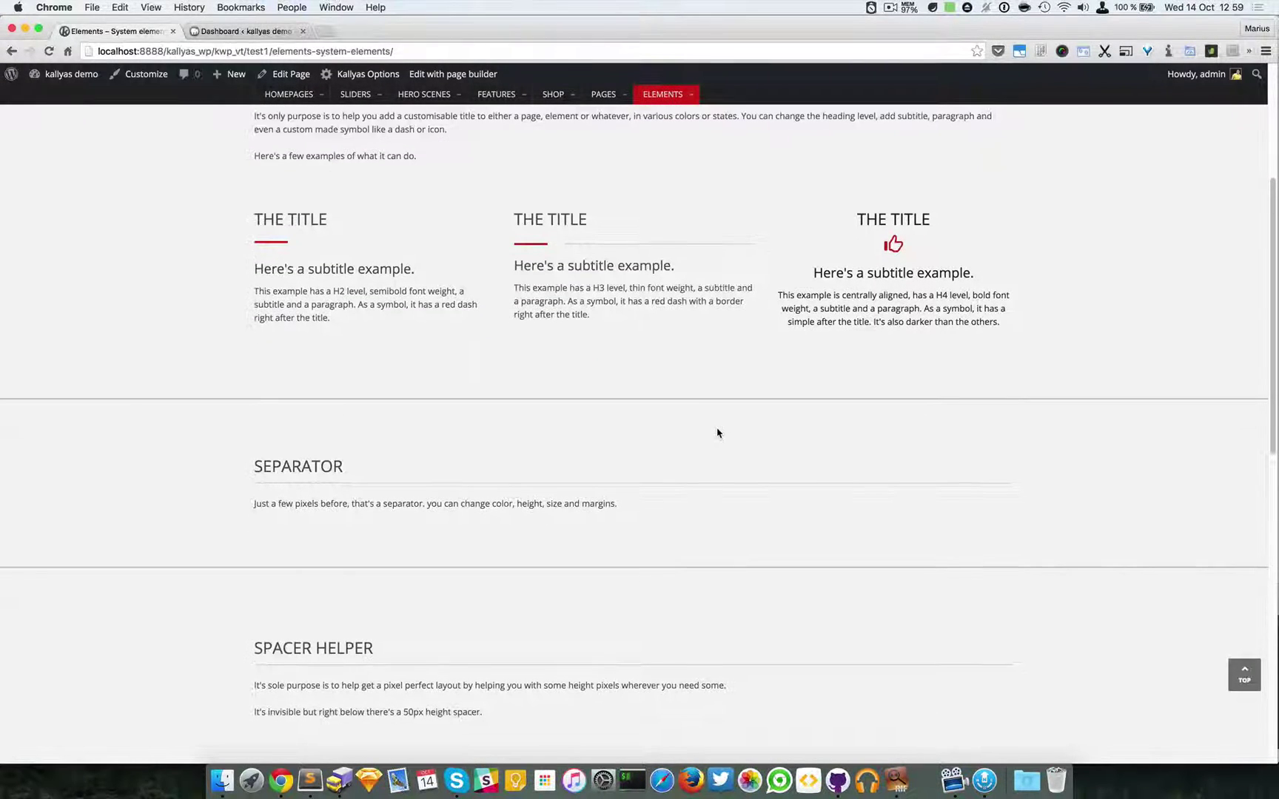
{"action": "scroll", "coordinate": [716, 432], "scroll_direction": "up", "scroll_amount": 10}
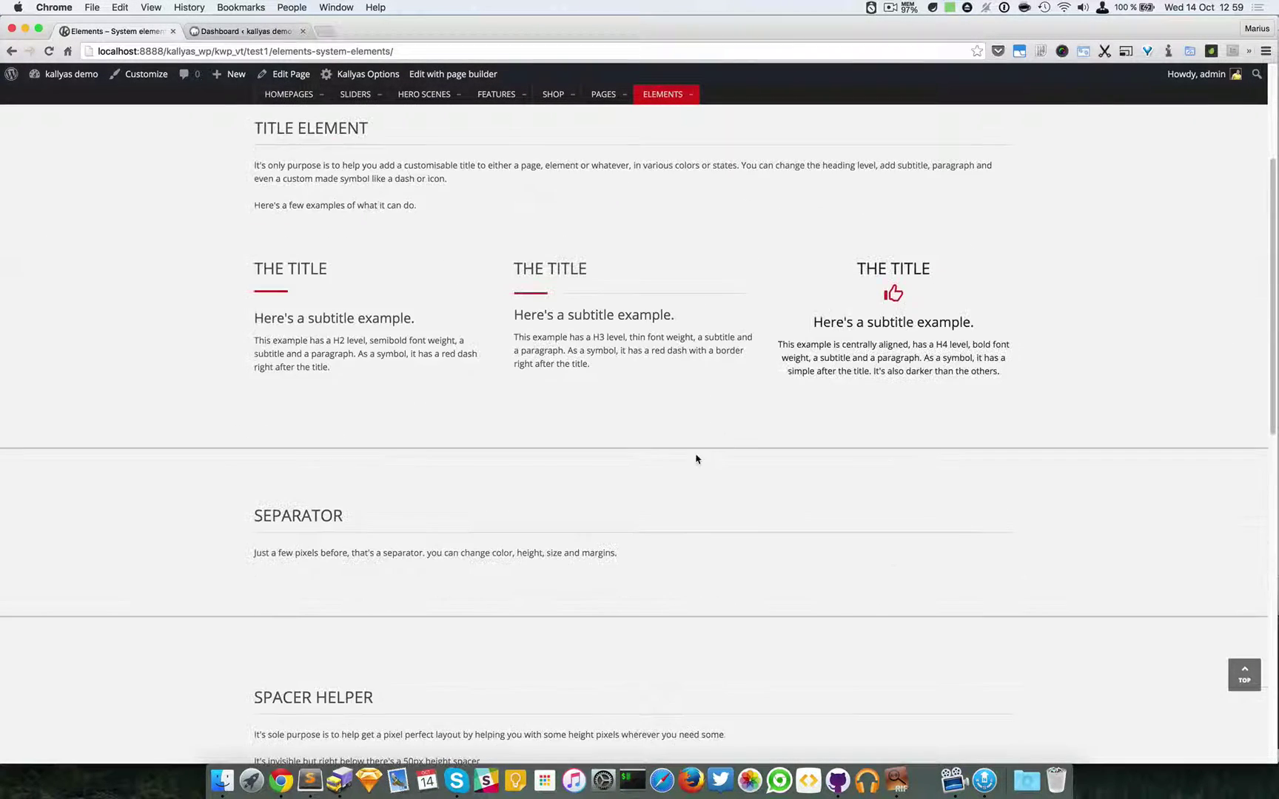
{"action": "scroll", "coordinate": [705, 455], "scroll_direction": "up", "scroll_amount": 2}
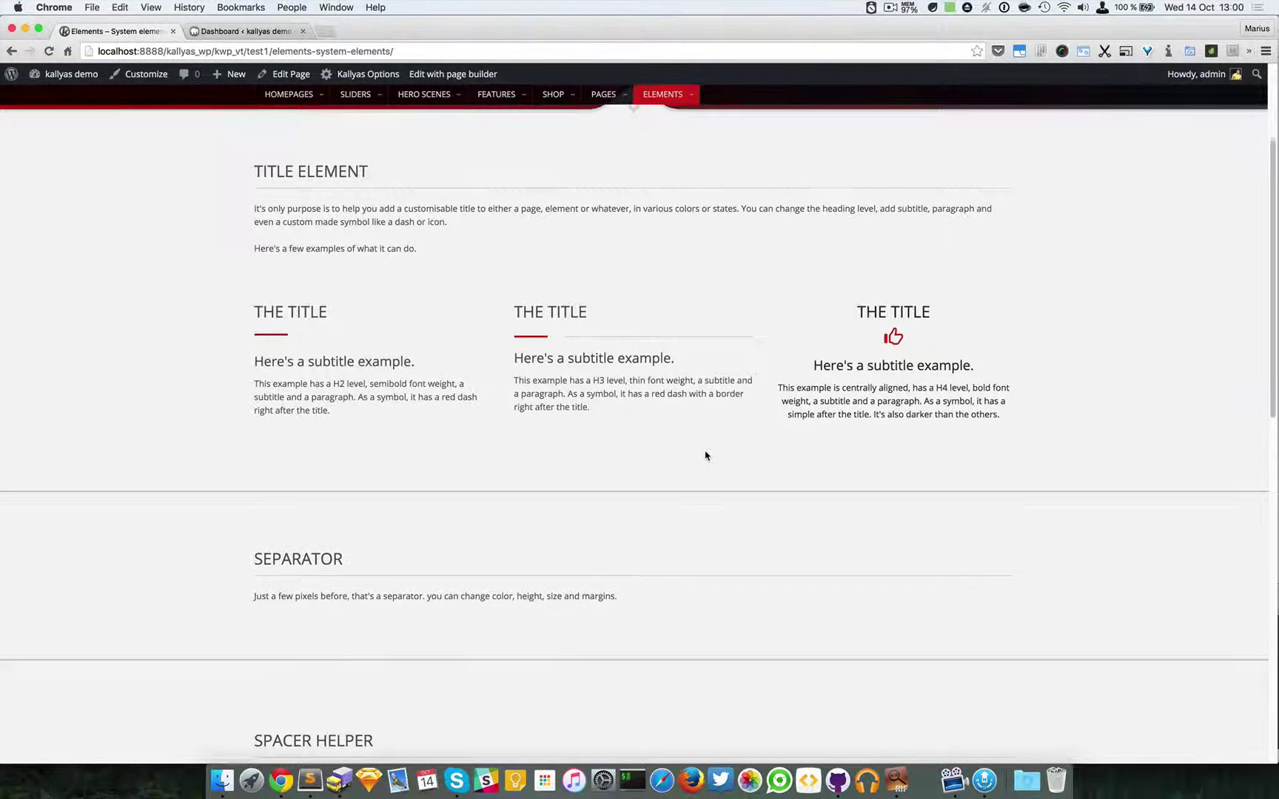
{"action": "scroll", "coordinate": [705, 456], "scroll_direction": "up", "scroll_amount": 5}
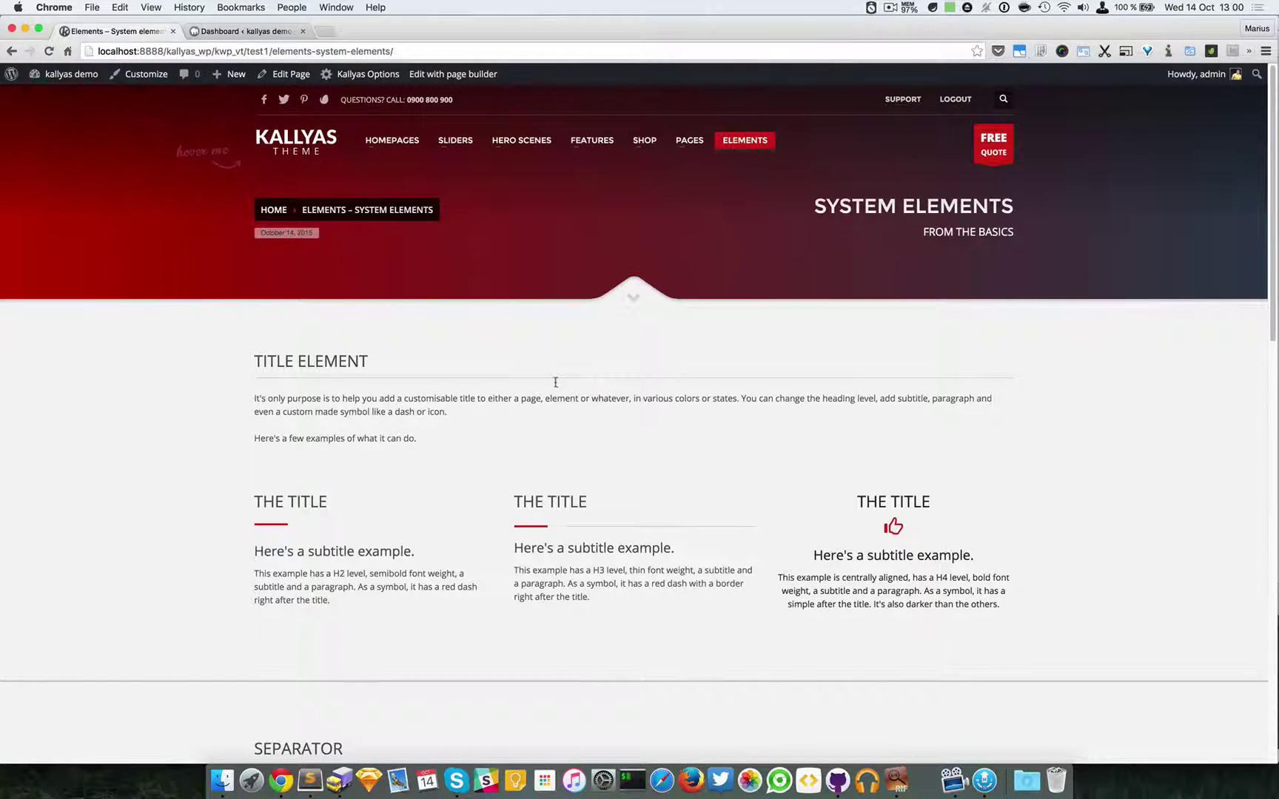
- Add a new page 'Separator demo', enable the page builder, and publish it
{"action": "mouse_move", "coordinate": [236, 77]}
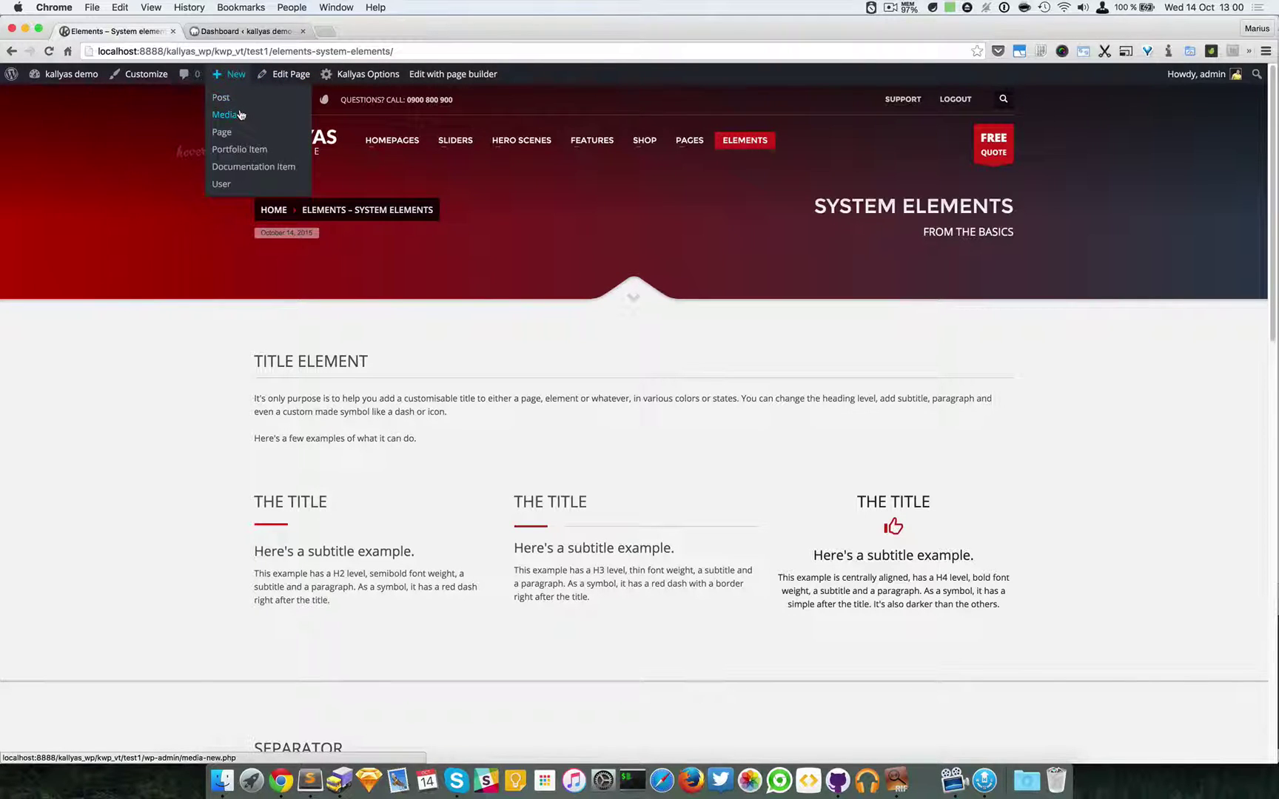
{"action": "left_click", "coordinate": [239, 133]}
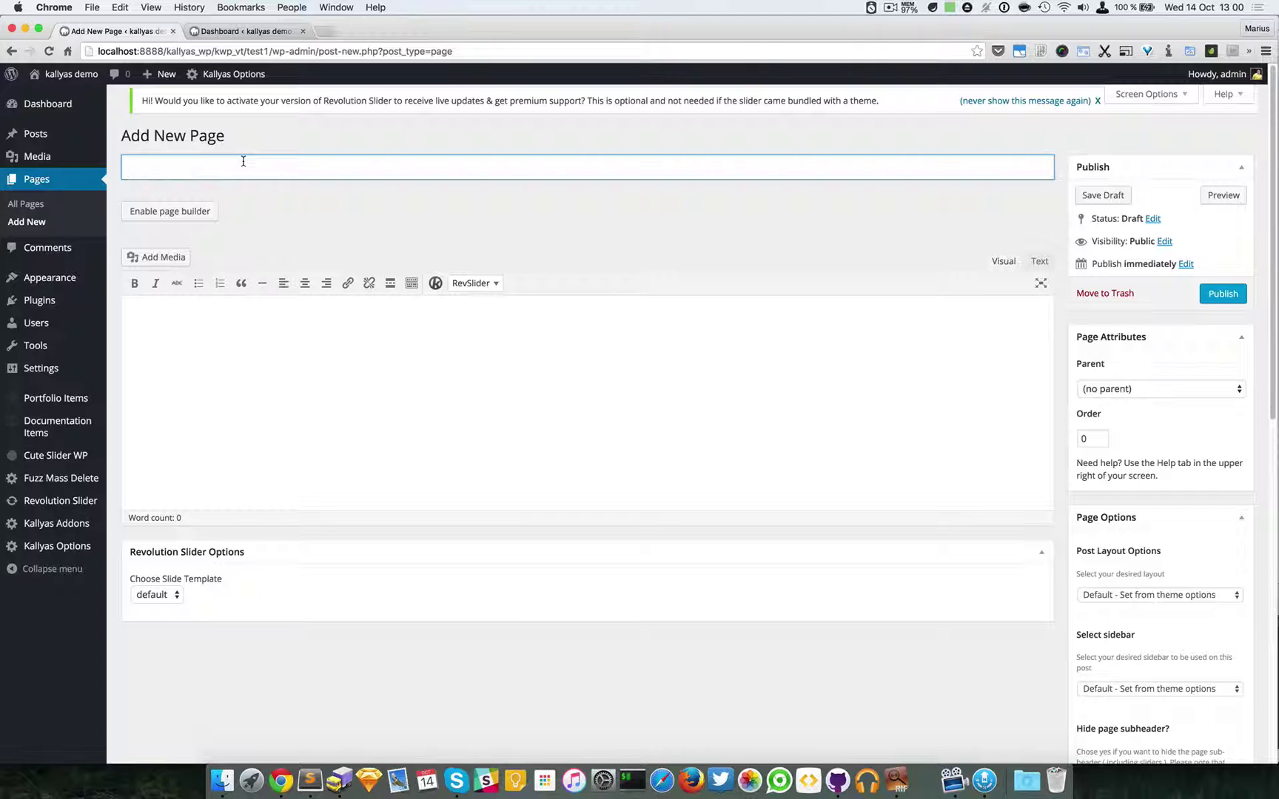
{"action": "type", "text": "Separator demo"}
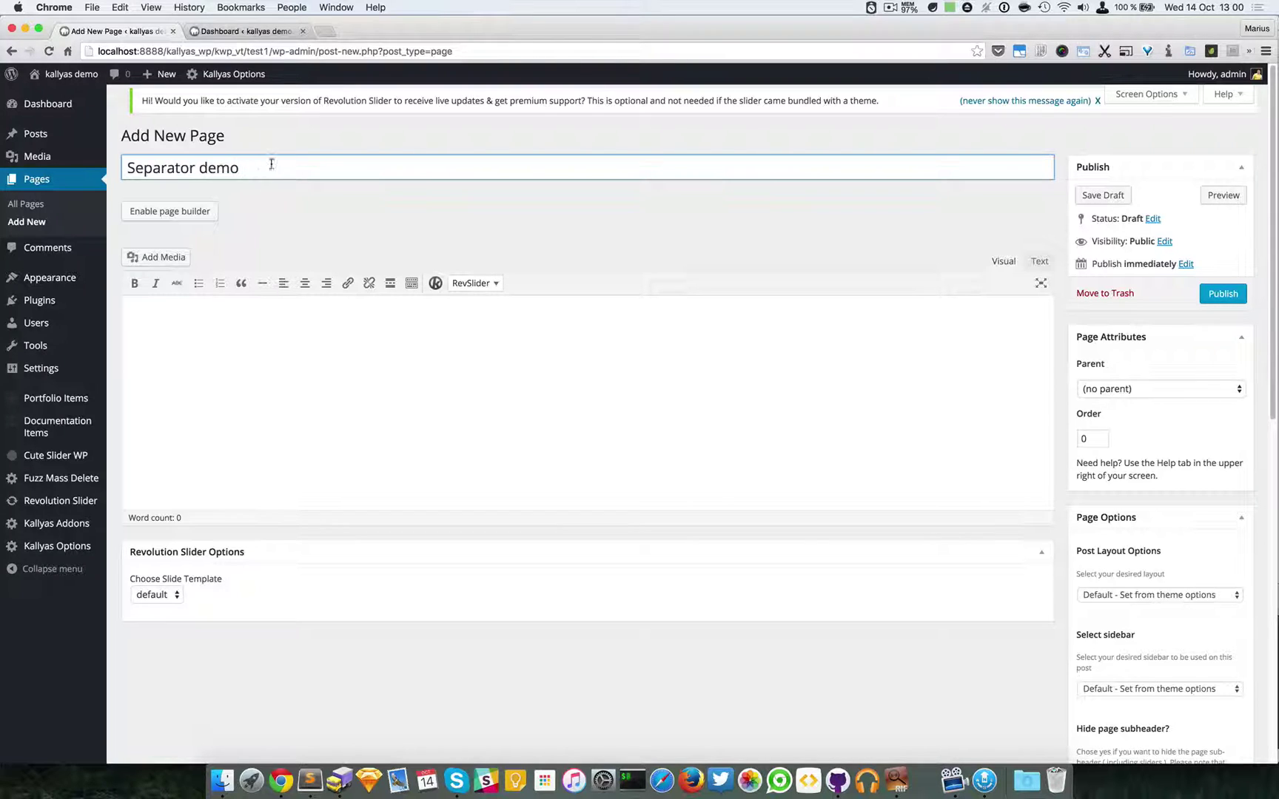
{"action": "left_click", "coordinate": [194, 213]}
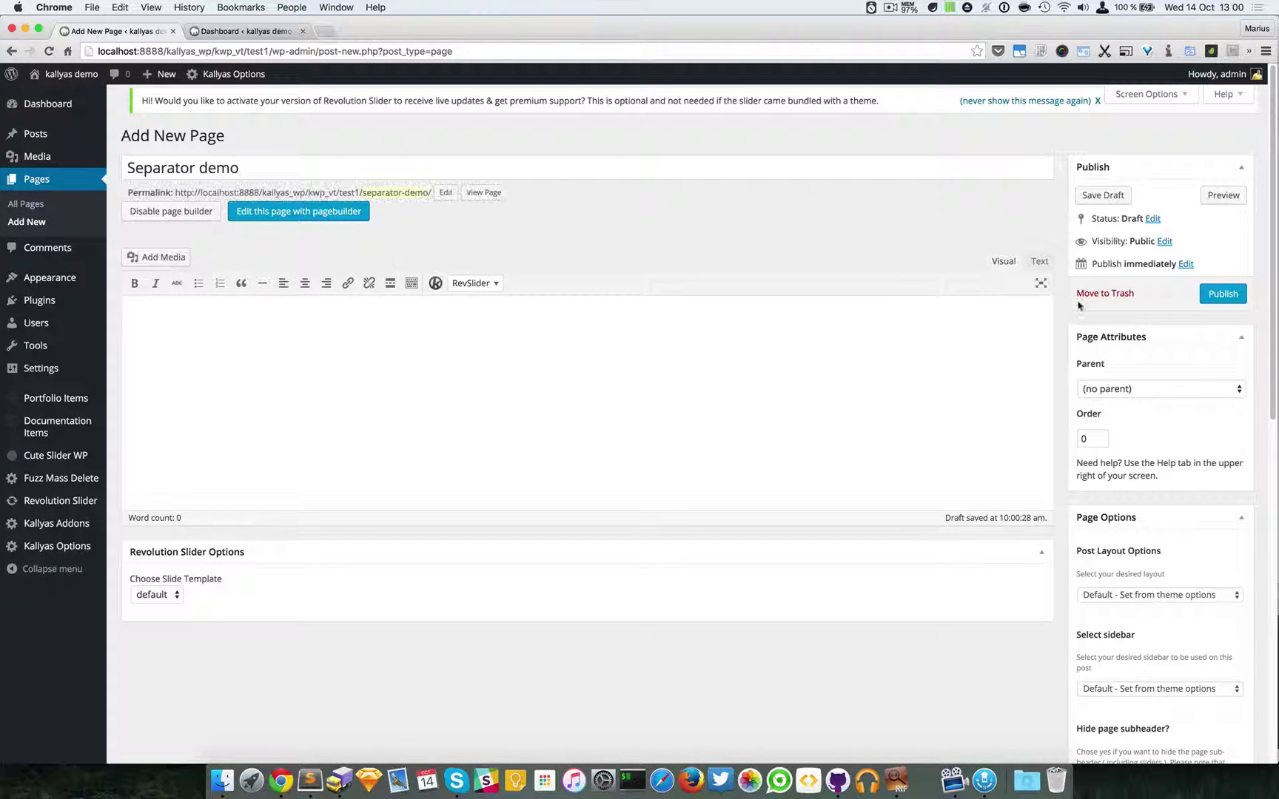
{"action": "left_click", "coordinate": [1223, 294]}
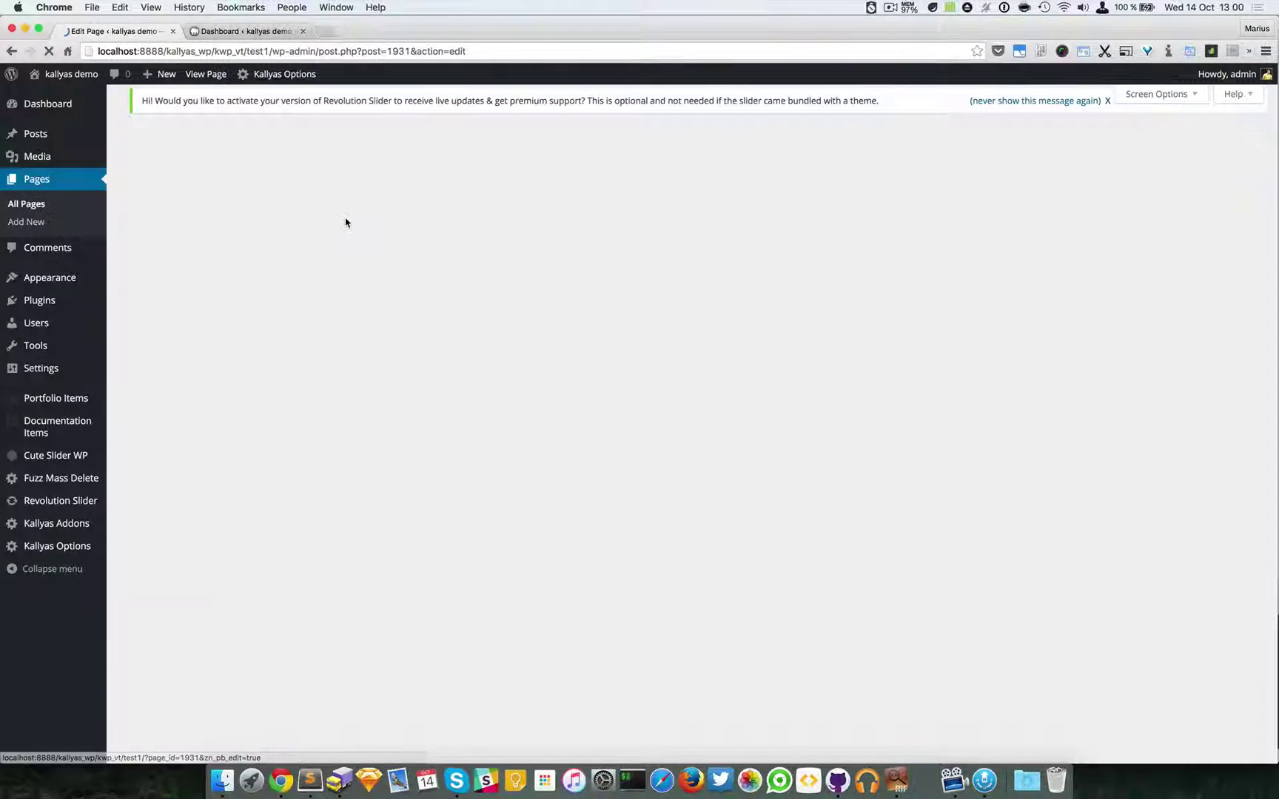
- Open Separator demo in the page builder, glance at Templates, then return to Add Elements
{"action": "left_click", "coordinate": [326, 256]}
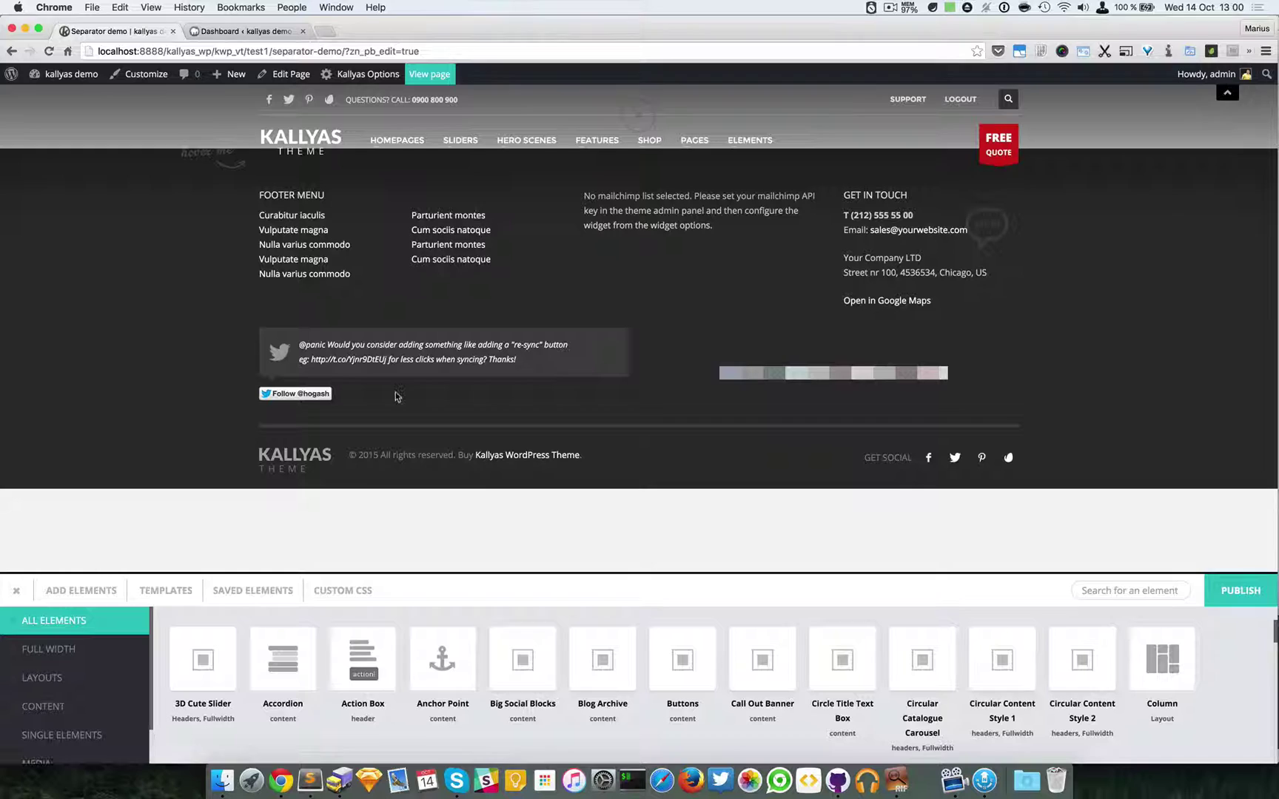
{"action": "left_click", "coordinate": [153, 592]}
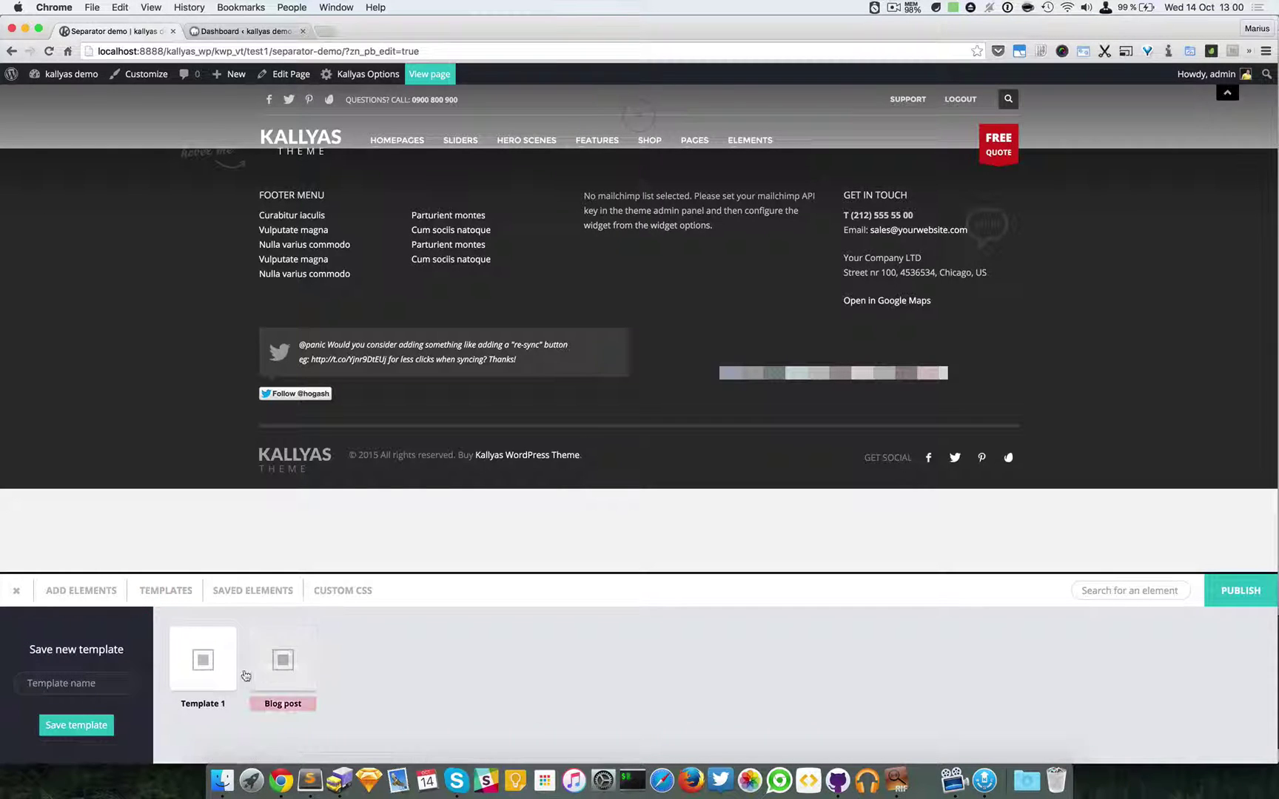
{"action": "mouse_move", "coordinate": [212, 679]}
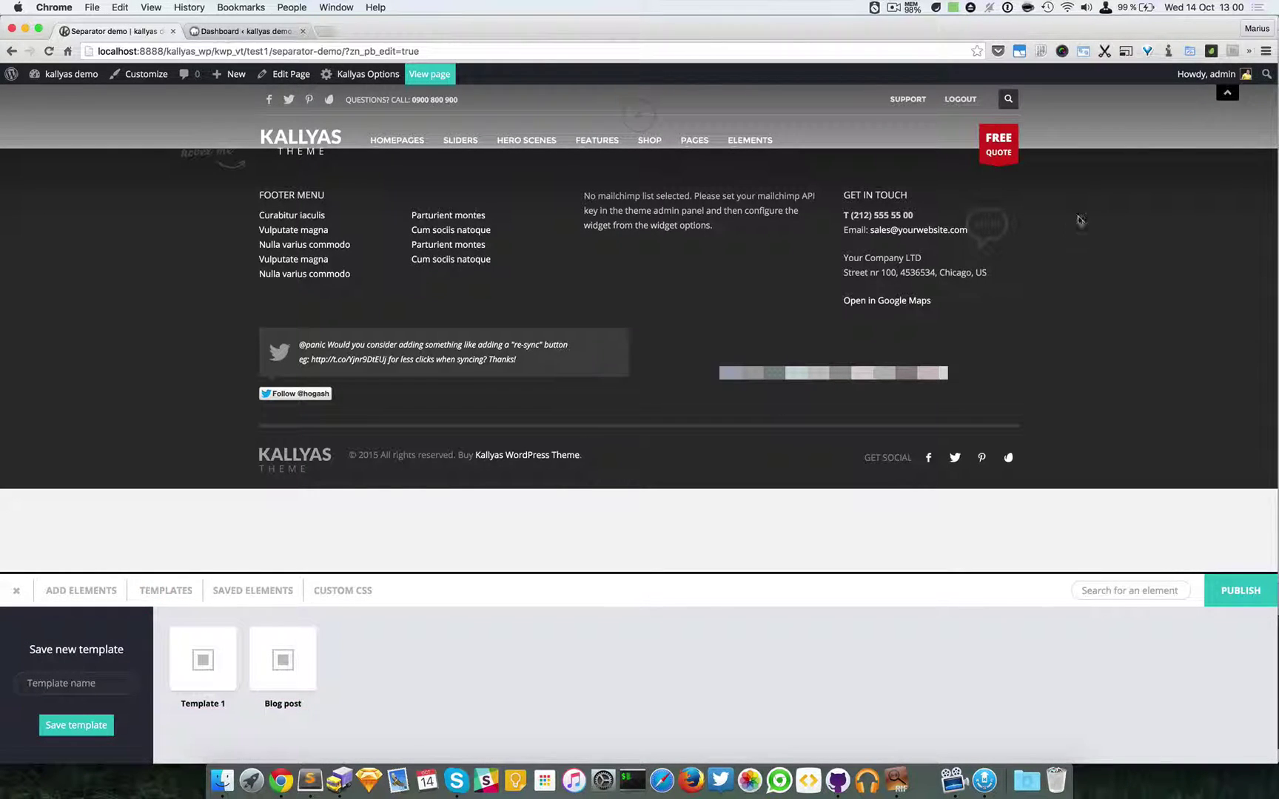
{"action": "left_click", "coordinate": [103, 591]}
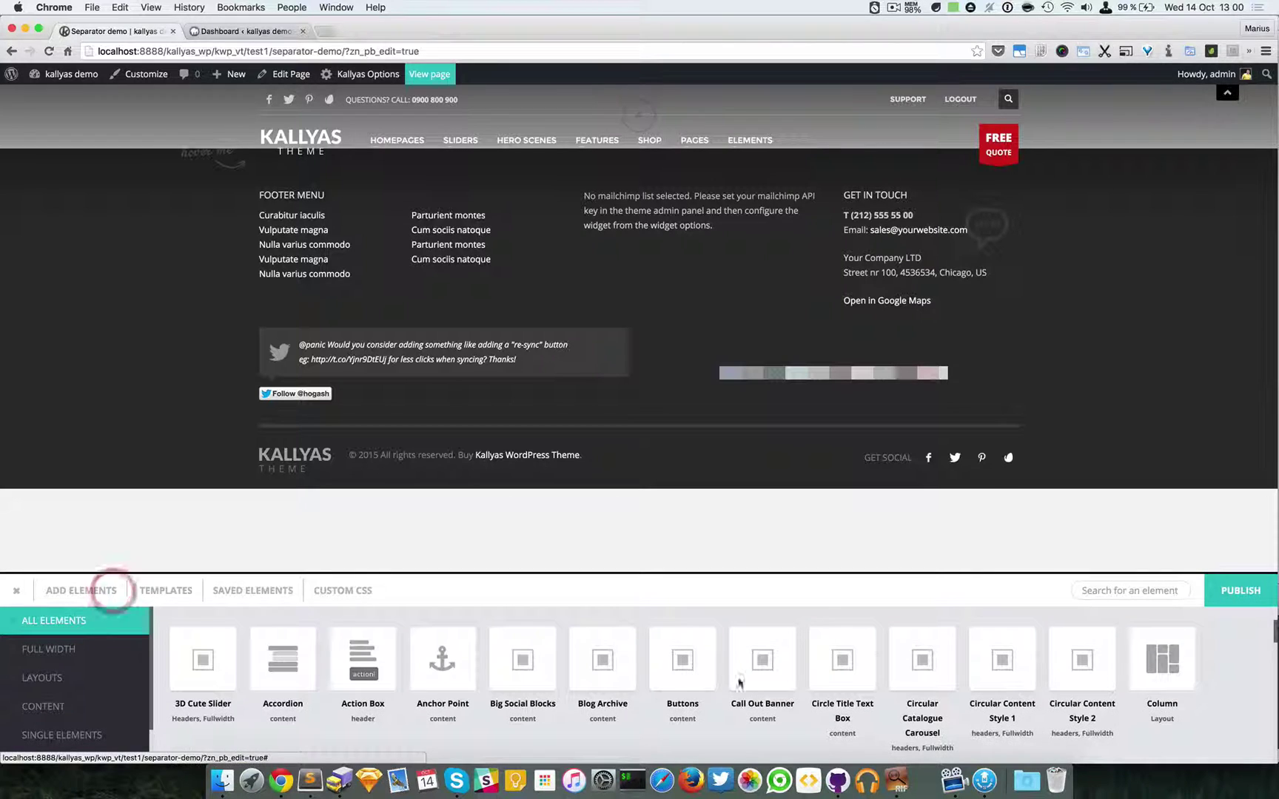
{"action": "left_click", "coordinate": [1145, 589]}
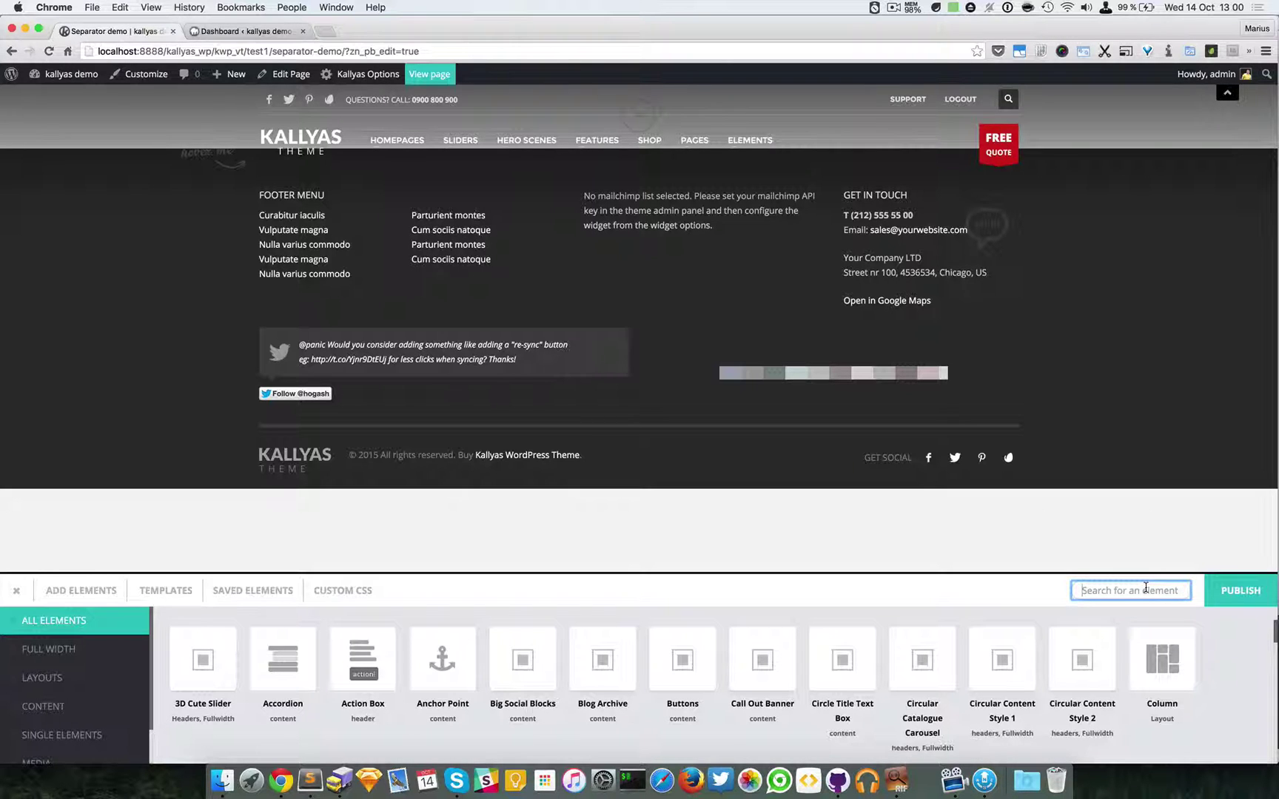
{"action": "left_click", "coordinate": [894, 7]}
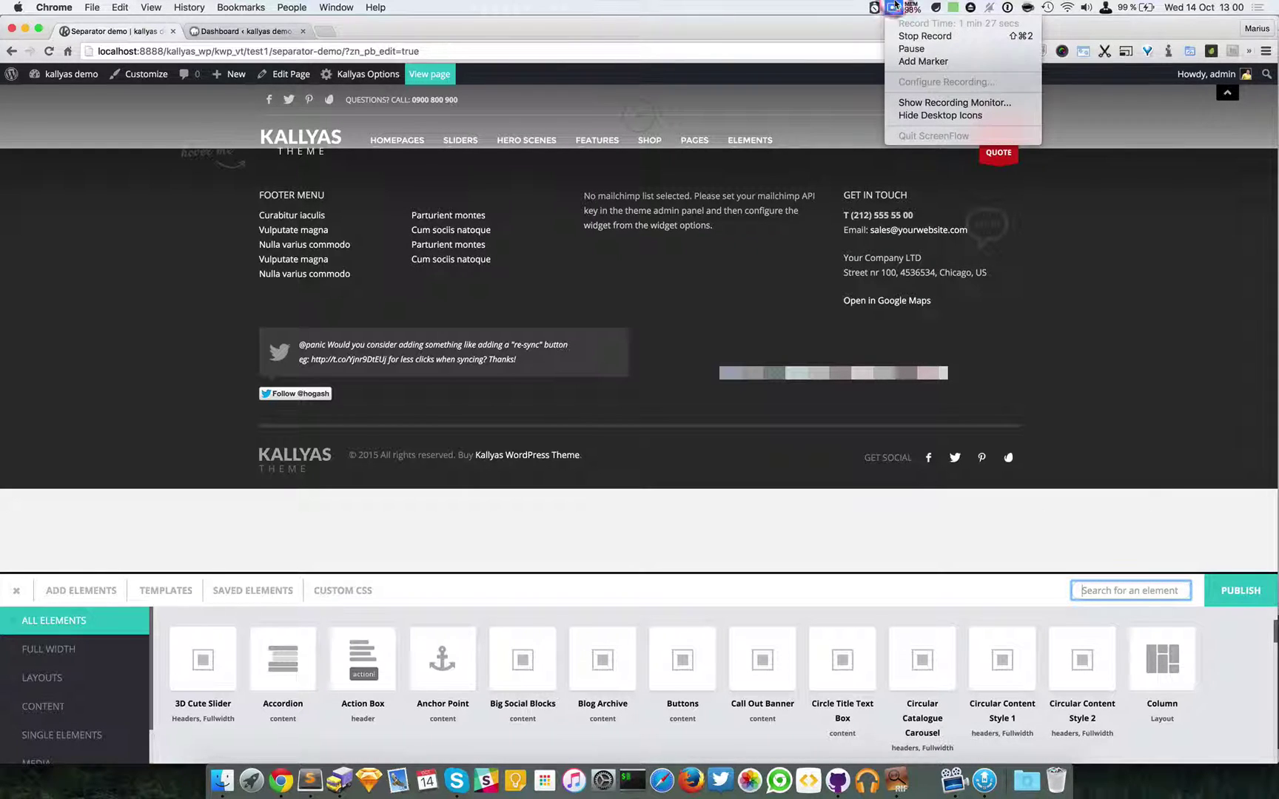
{"action": "left_click", "coordinate": [925, 49]}
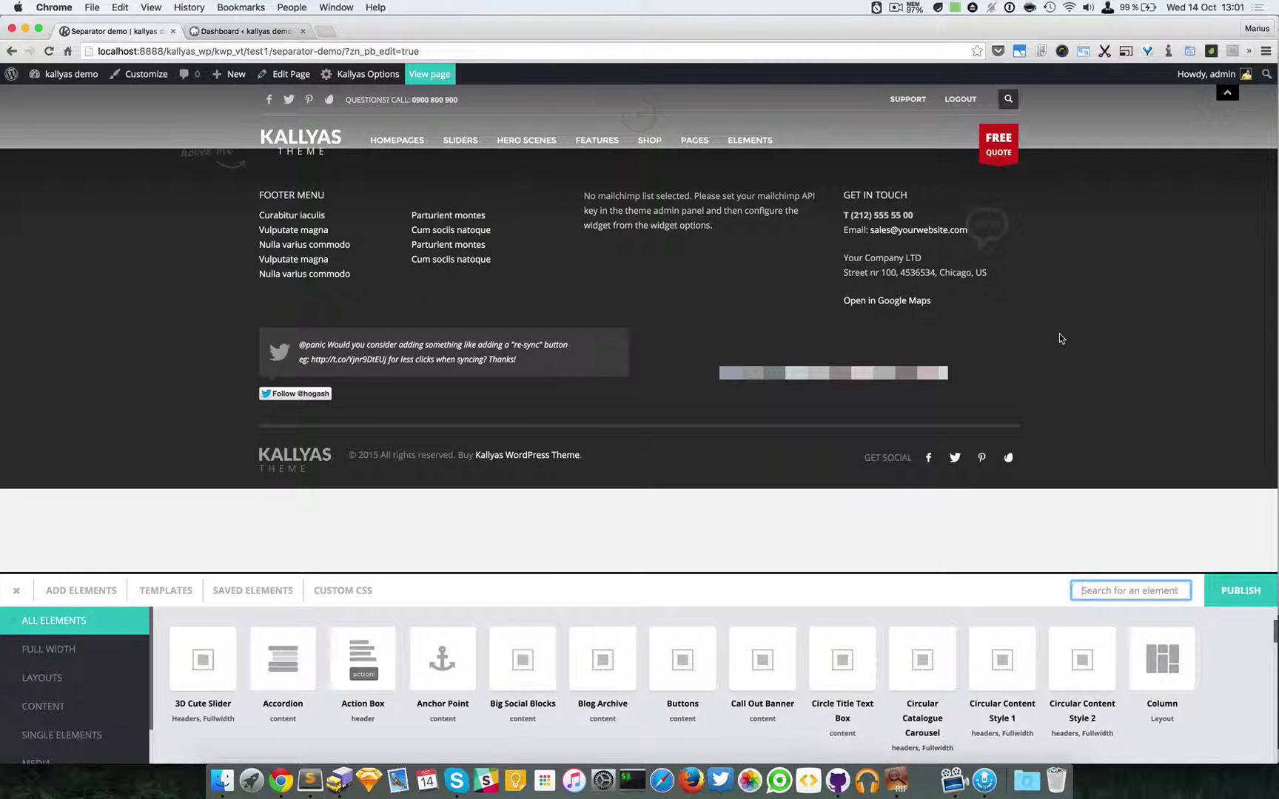
- Search for and drop a Custom Sub-header and a Section onto the page
{"action": "left_click", "coordinate": [1105, 586]}
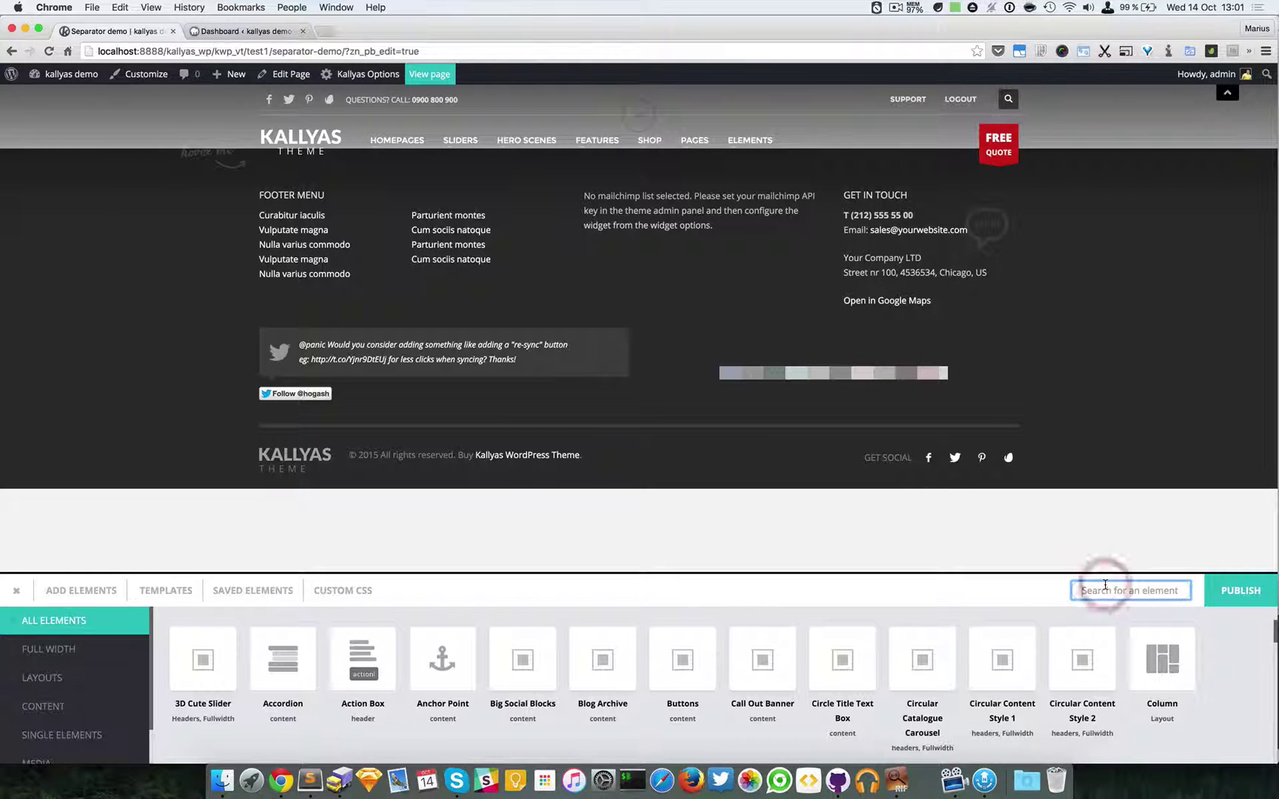
{"action": "type", "text": "cust"}
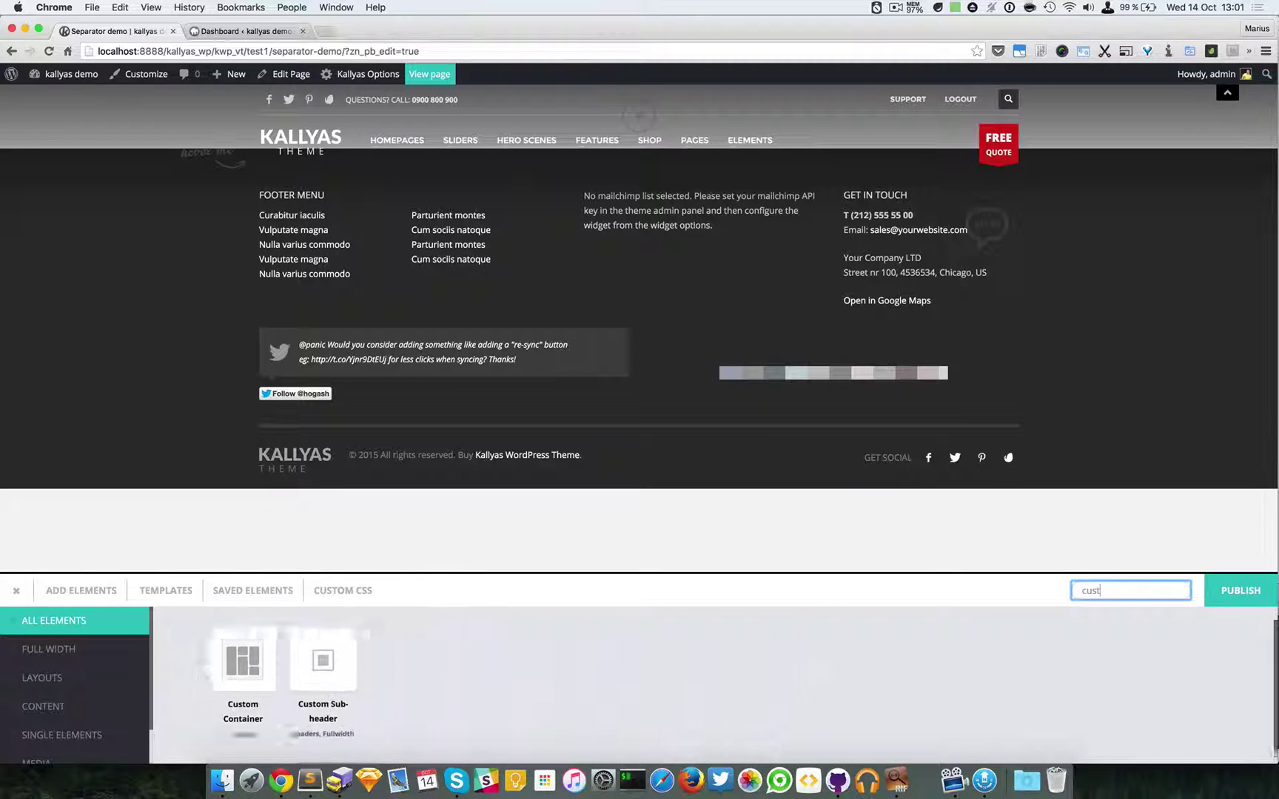
{"action": "left_click_drag", "start_coordinate": [285, 688], "coordinate": [615, 178]}
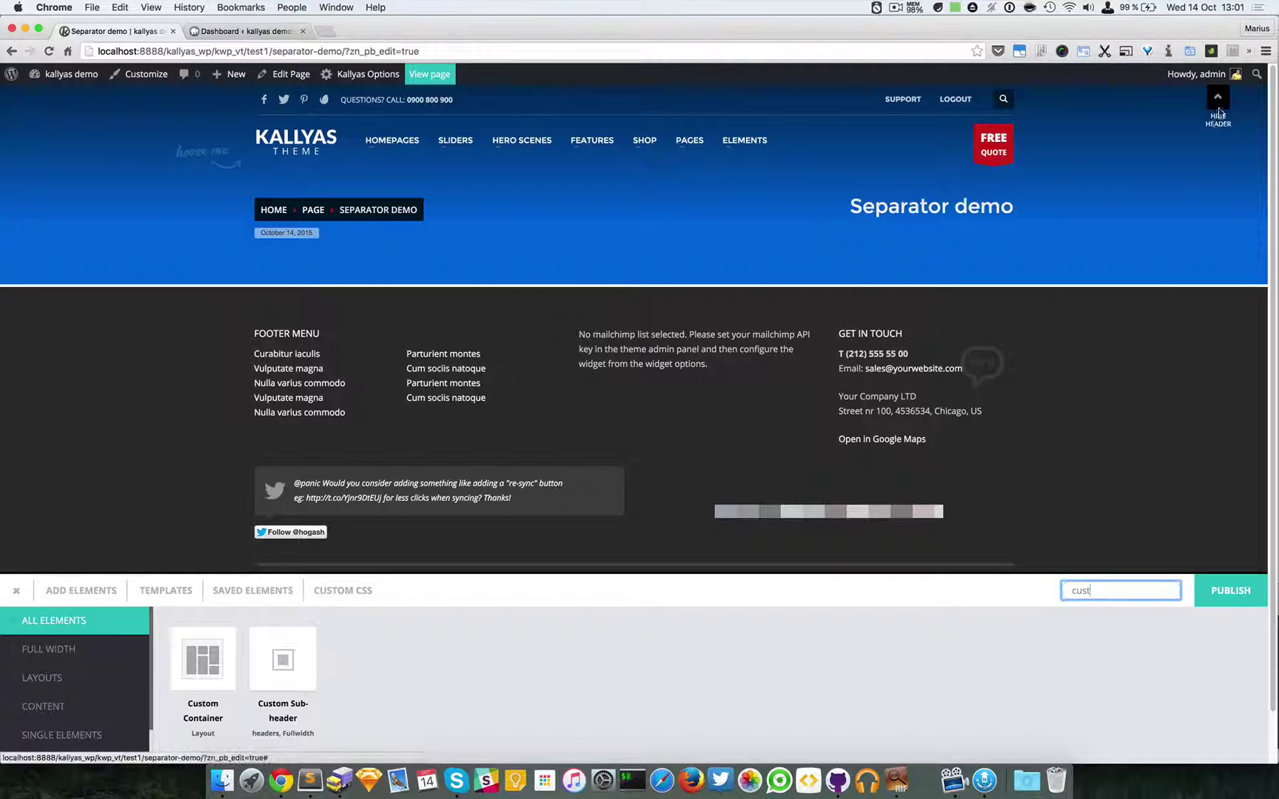
{"action": "double_click", "coordinate": [1130, 586]}
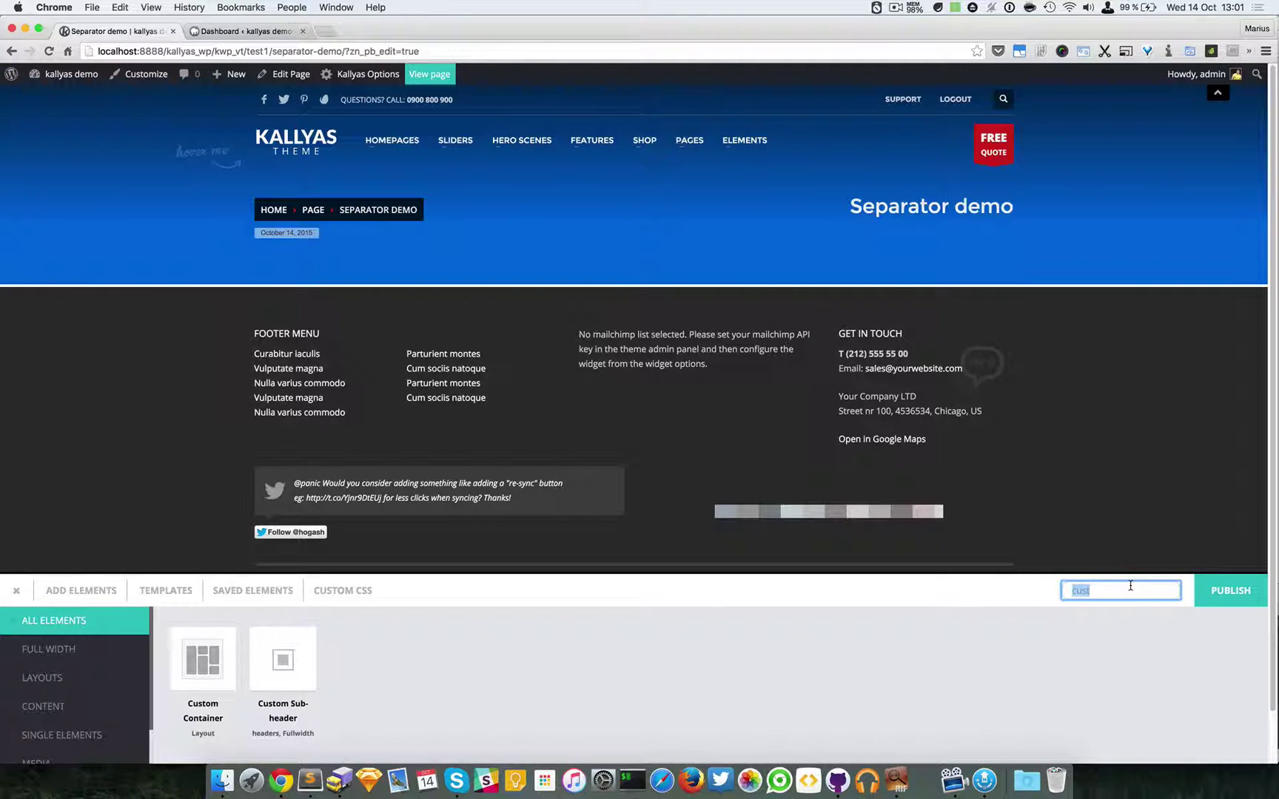
{"action": "type", "text": "sect"}
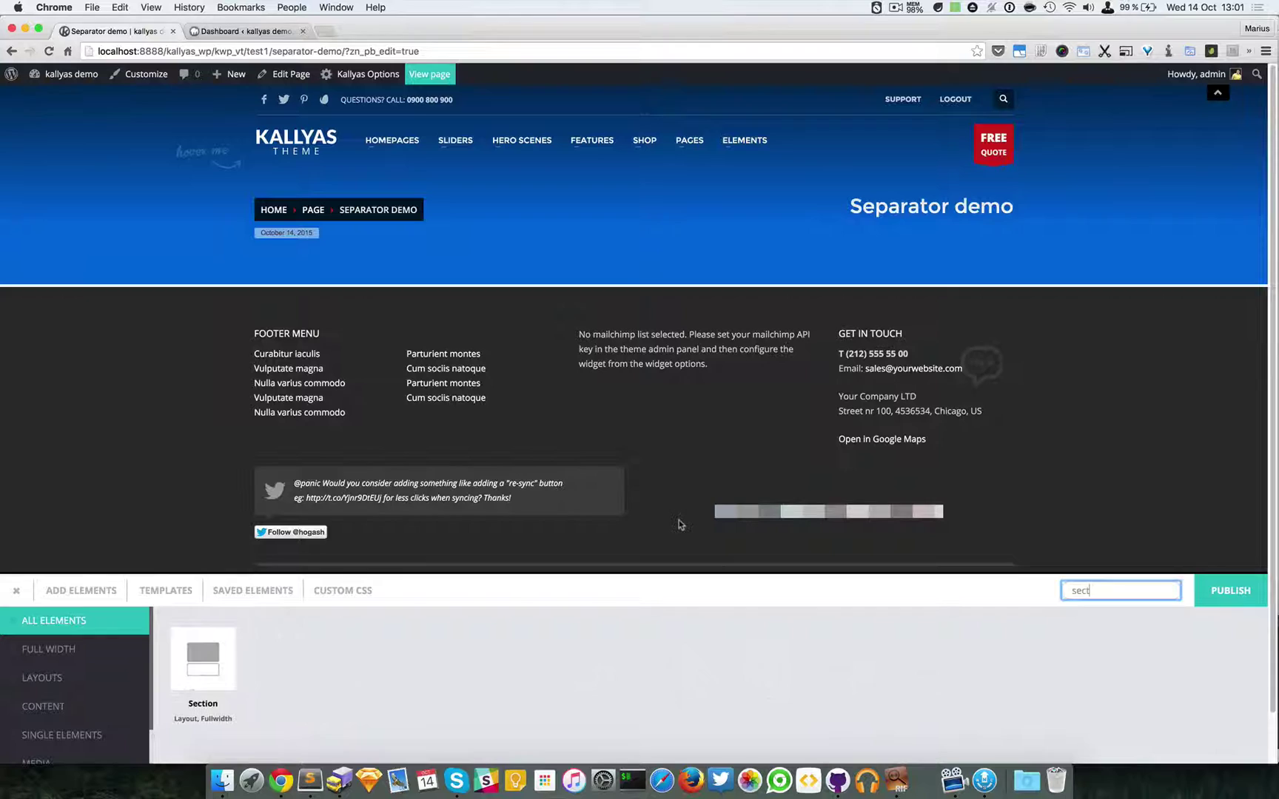
{"action": "left_click_drag", "start_coordinate": [219, 668], "coordinate": [619, 290]}
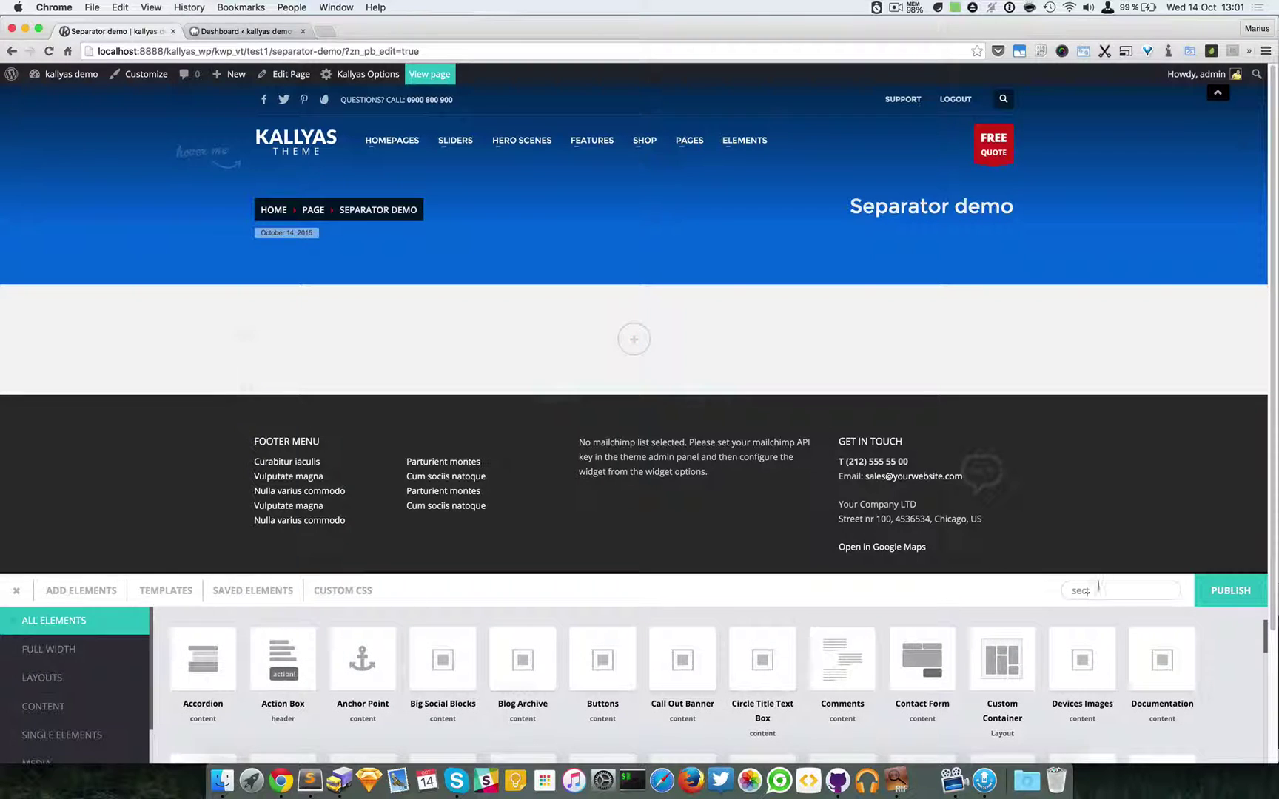
- Search 'sep', drag the Separator into the empty section, and open its settings
{"action": "double_click", "coordinate": [1123, 596]}
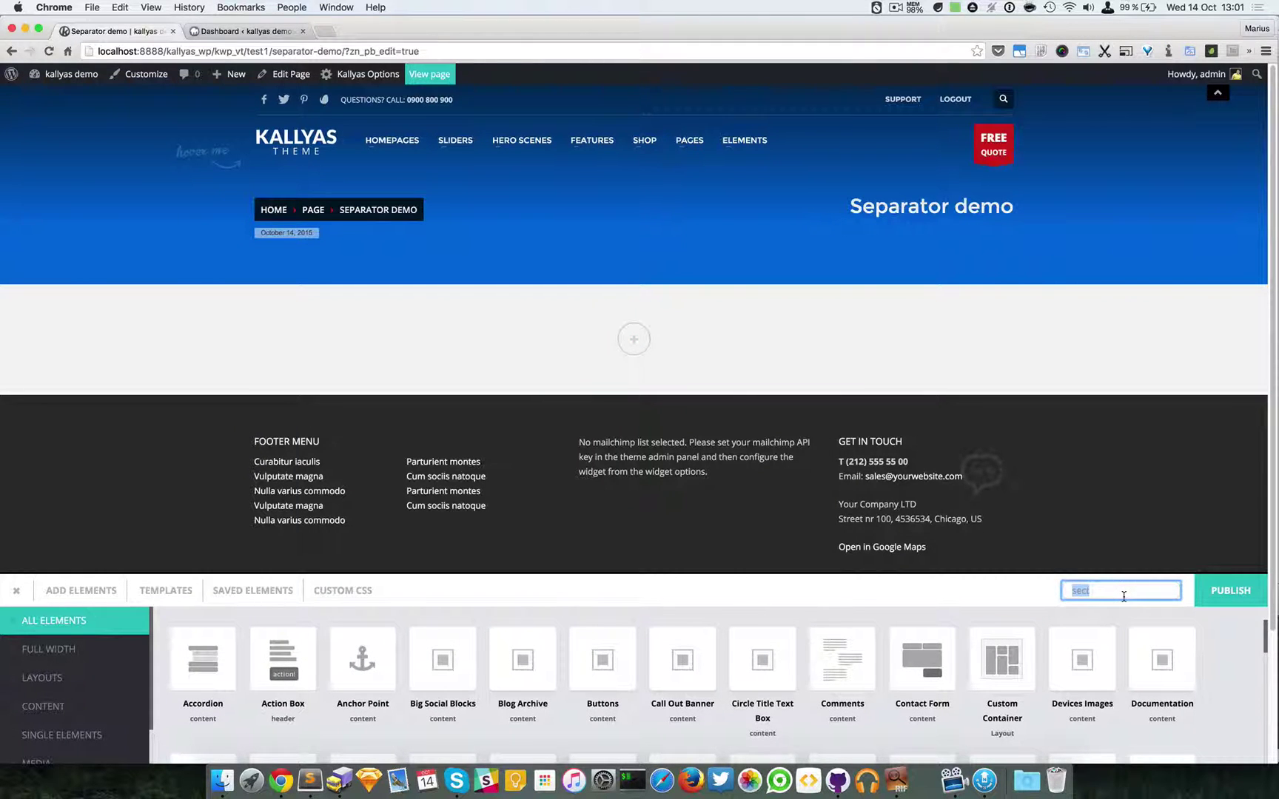
{"action": "type", "text": "sep"}
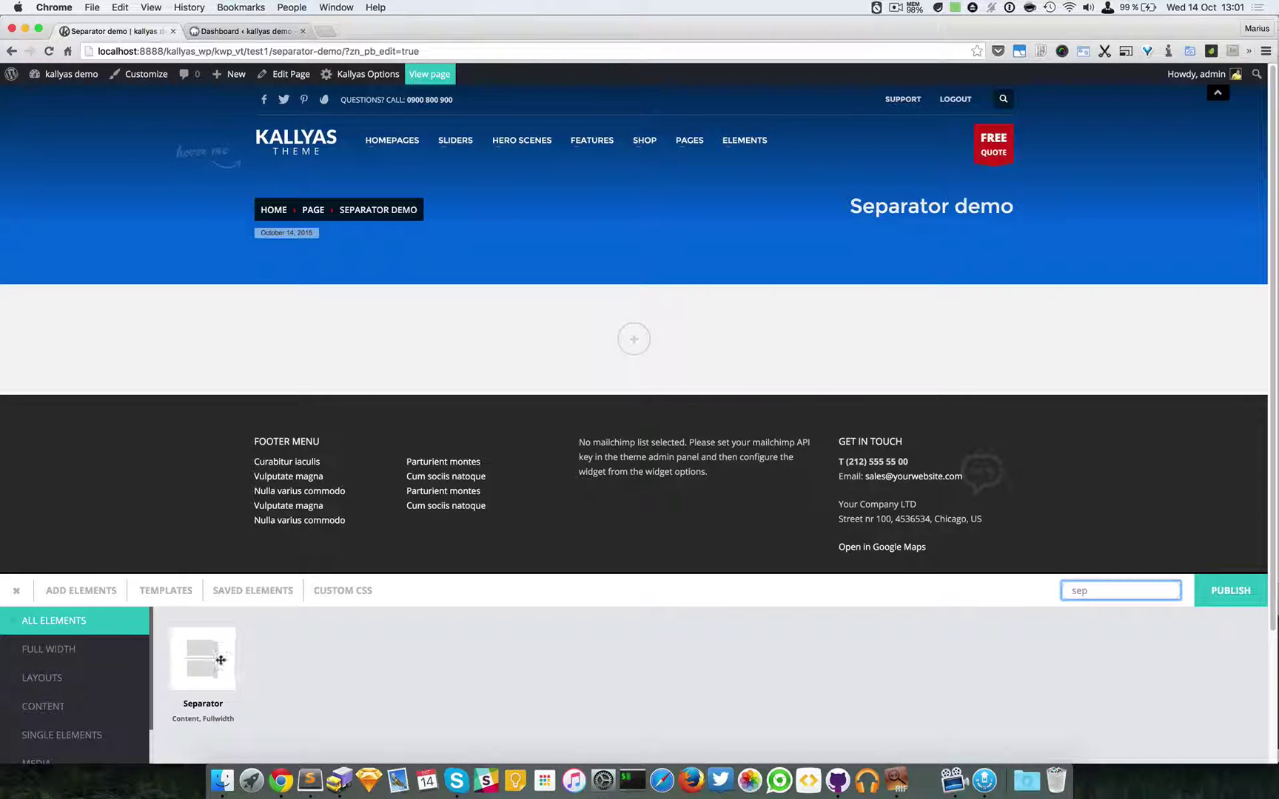
{"action": "left_click_drag", "start_coordinate": [203, 657], "coordinate": [696, 368]}
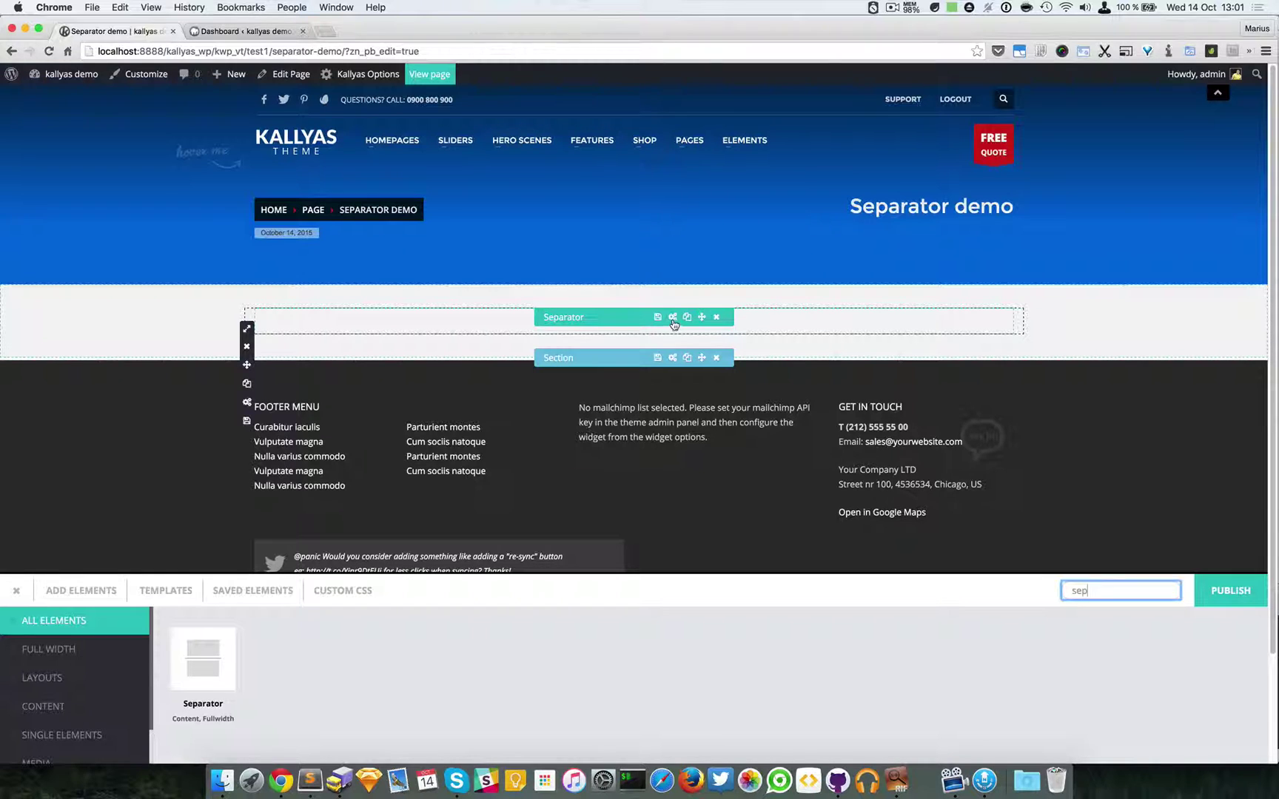
{"action": "left_click", "coordinate": [672, 319]}
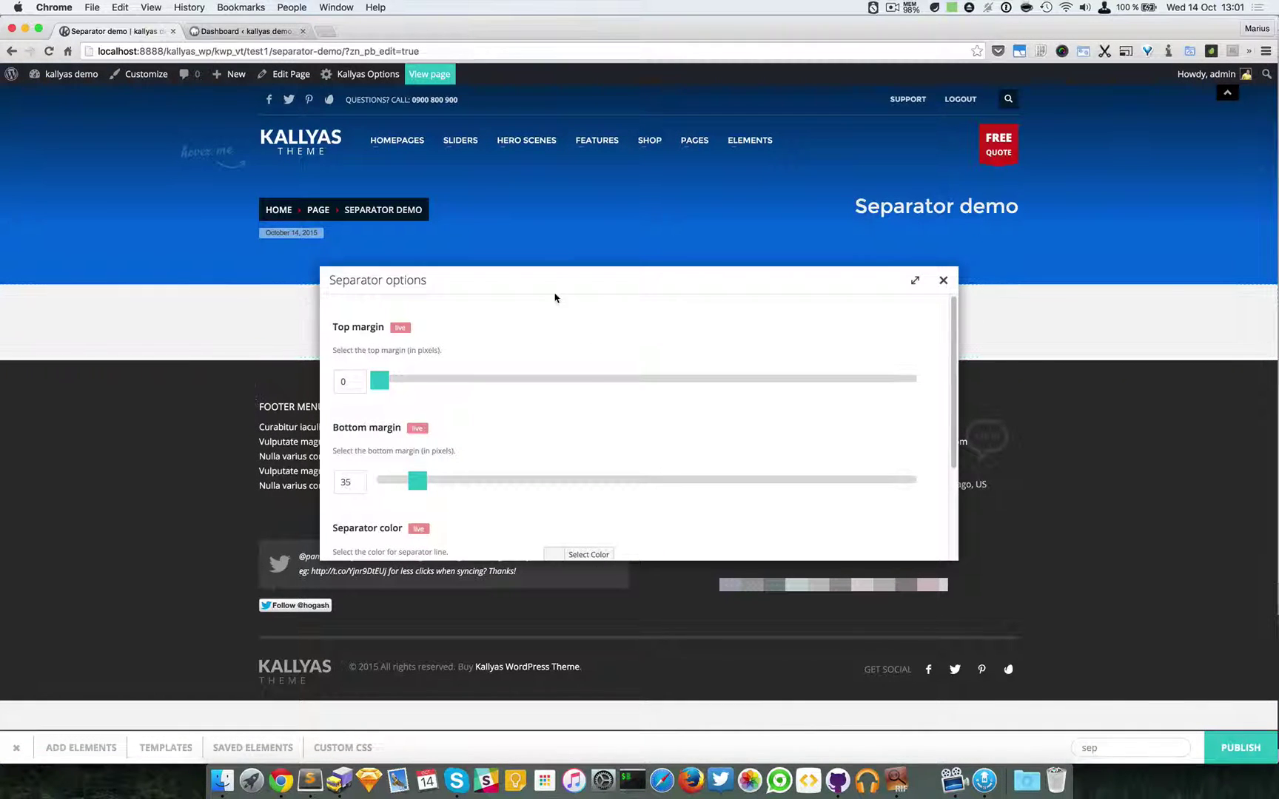
- Move the Separator options dialog aside and try initial colours, including blue, for the line
{"action": "left_click_drag", "start_coordinate": [555, 297], "coordinate": [790, 364]}
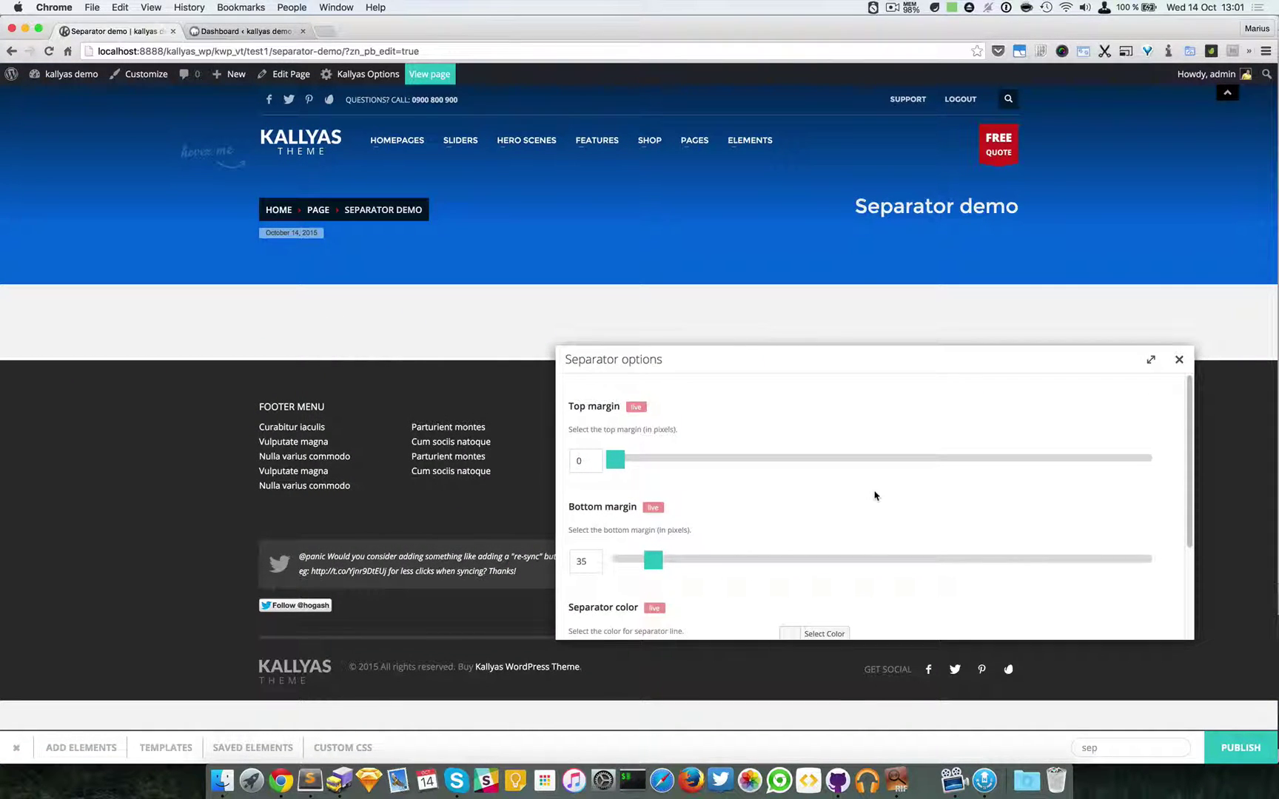
{"action": "scroll", "coordinate": [790, 523], "scroll_direction": "down", "scroll_amount": 1}
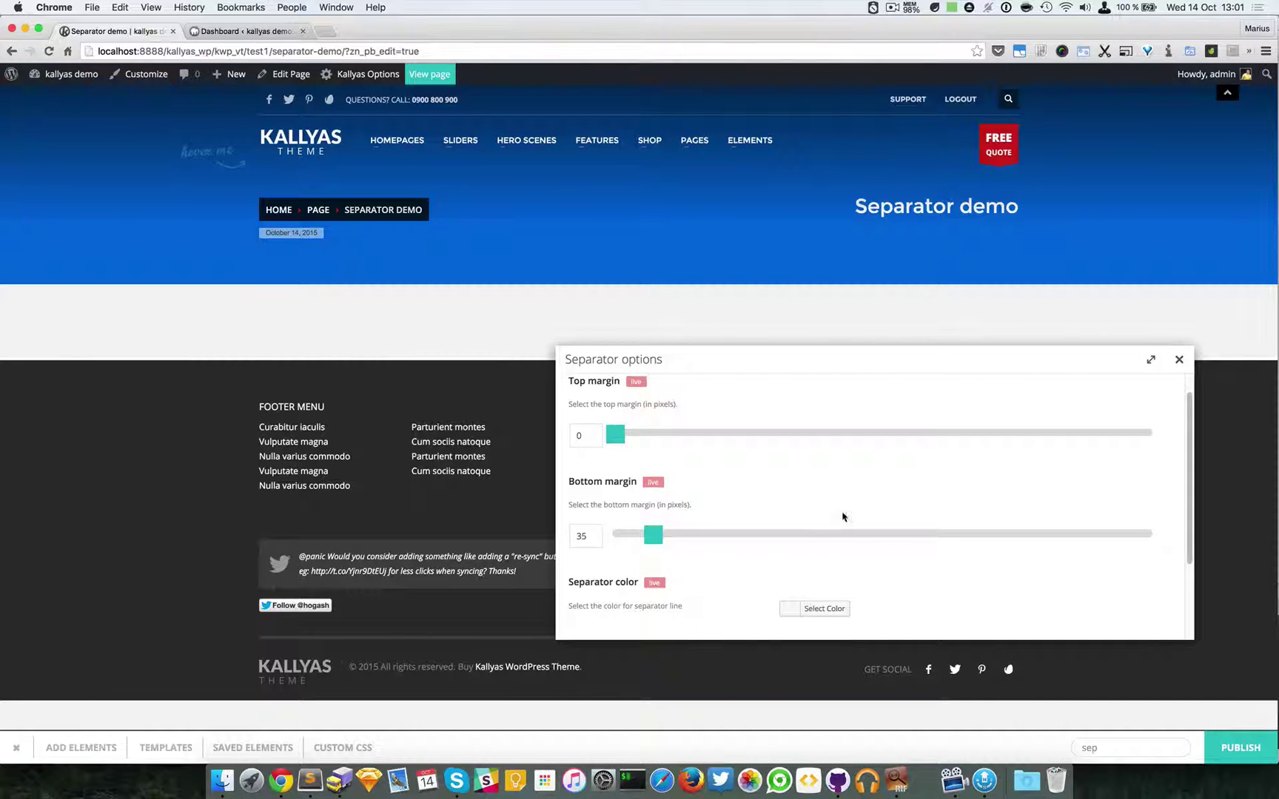
{"action": "scroll", "coordinate": [750, 554], "scroll_direction": "down", "scroll_amount": 2}
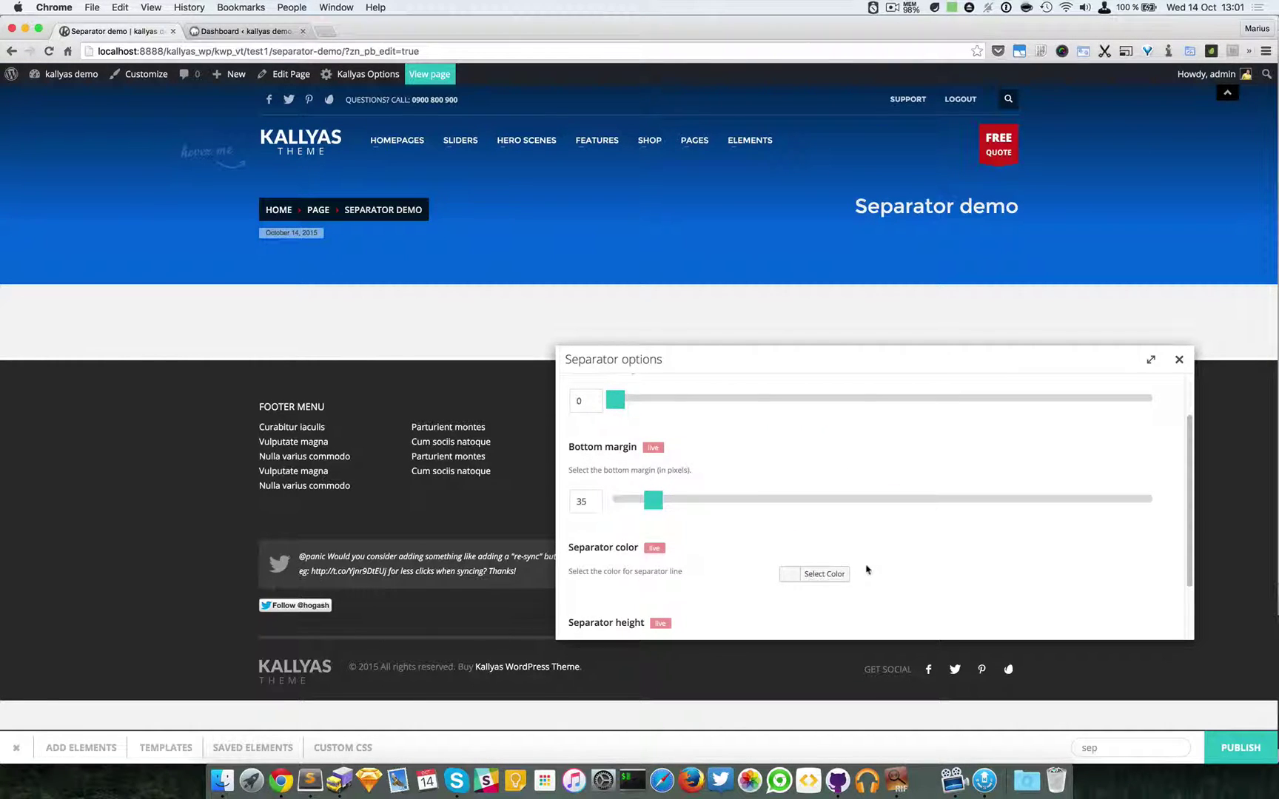
{"action": "left_click_drag", "start_coordinate": [710, 359], "coordinate": [731, 379]}
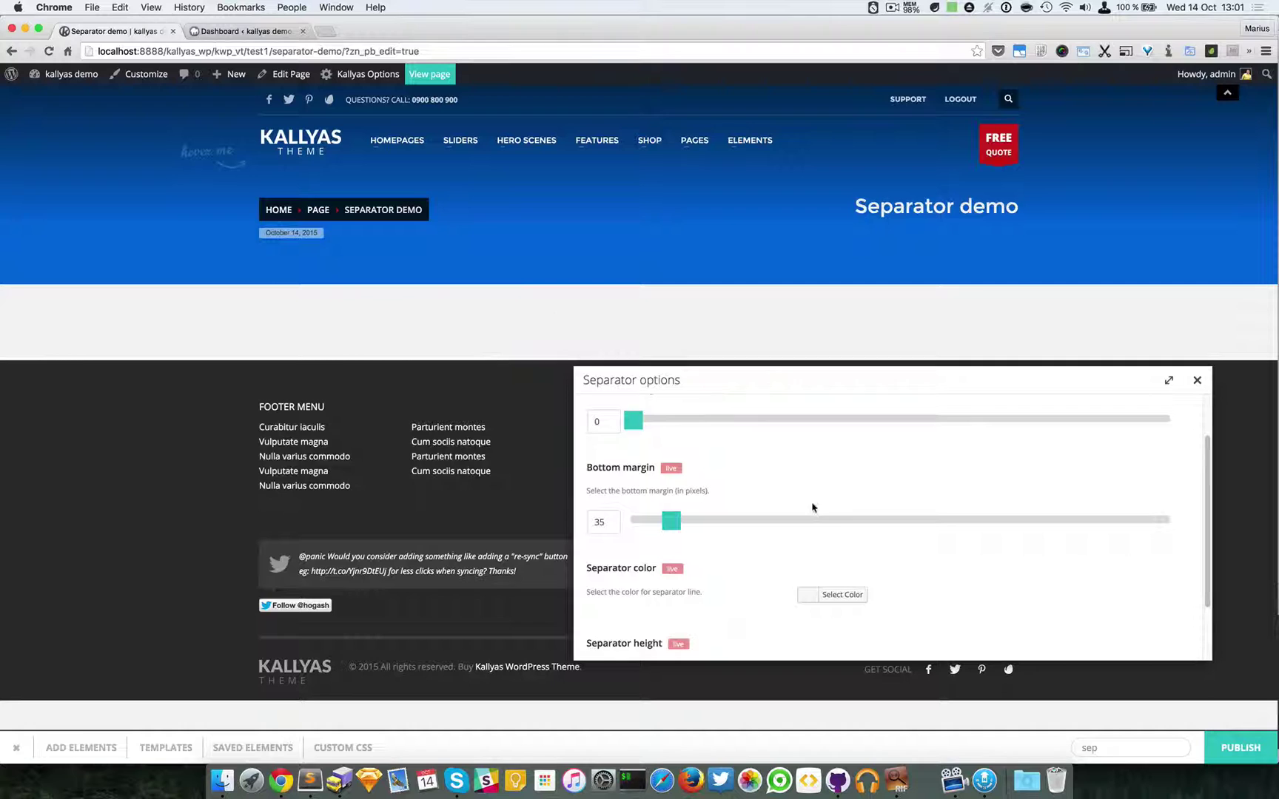
{"action": "left_click", "coordinate": [844, 597]}
{"action": "scroll", "coordinate": [879, 594], "scroll_direction": "down", "scroll_amount": 3}
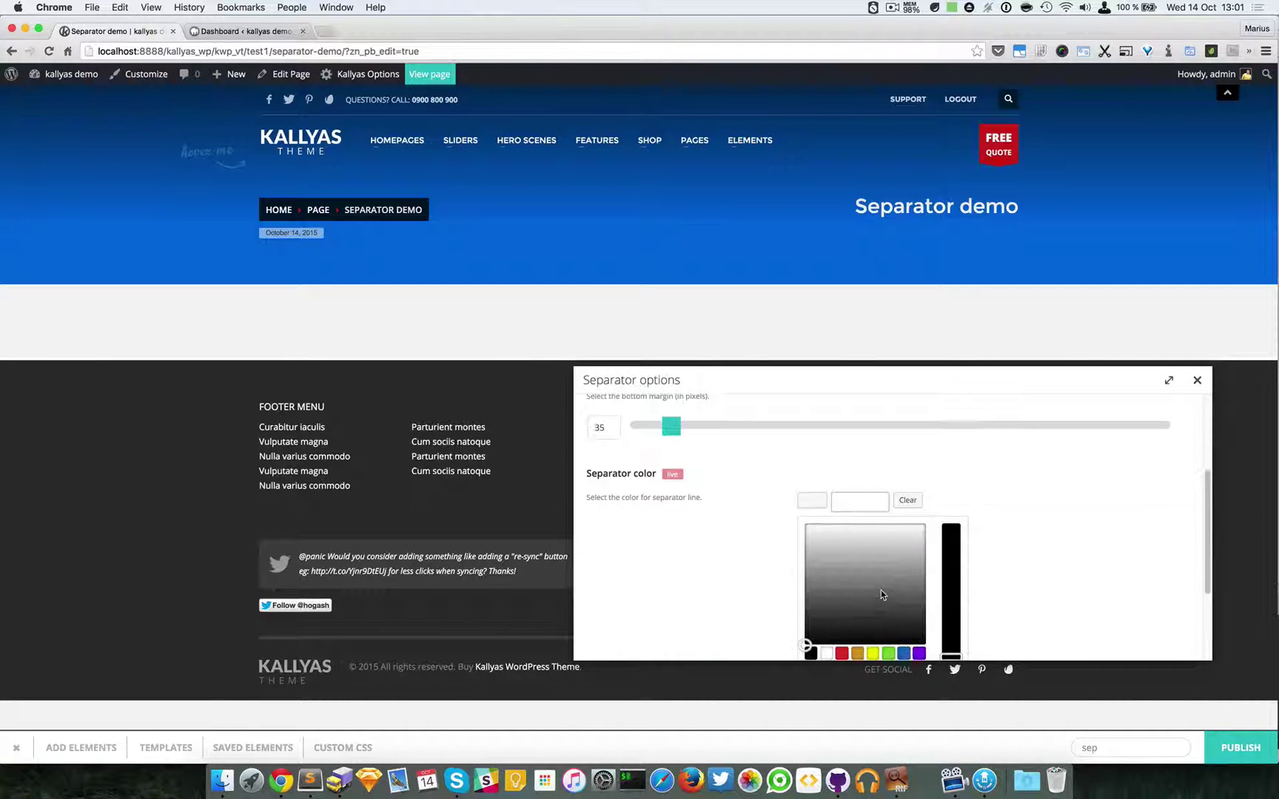
{"action": "left_click", "coordinate": [885, 598]}
{"action": "left_click", "coordinate": [903, 653]}
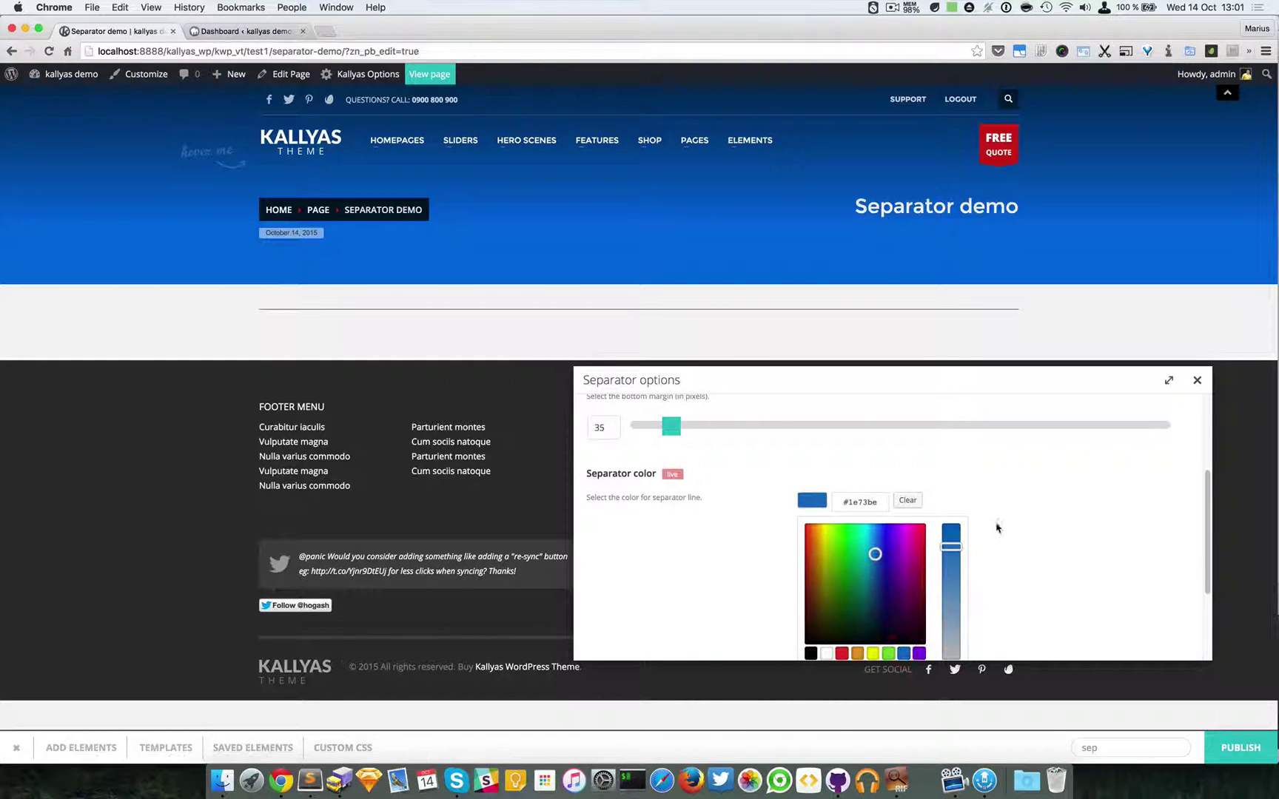
{"action": "left_click", "coordinate": [1048, 516]}
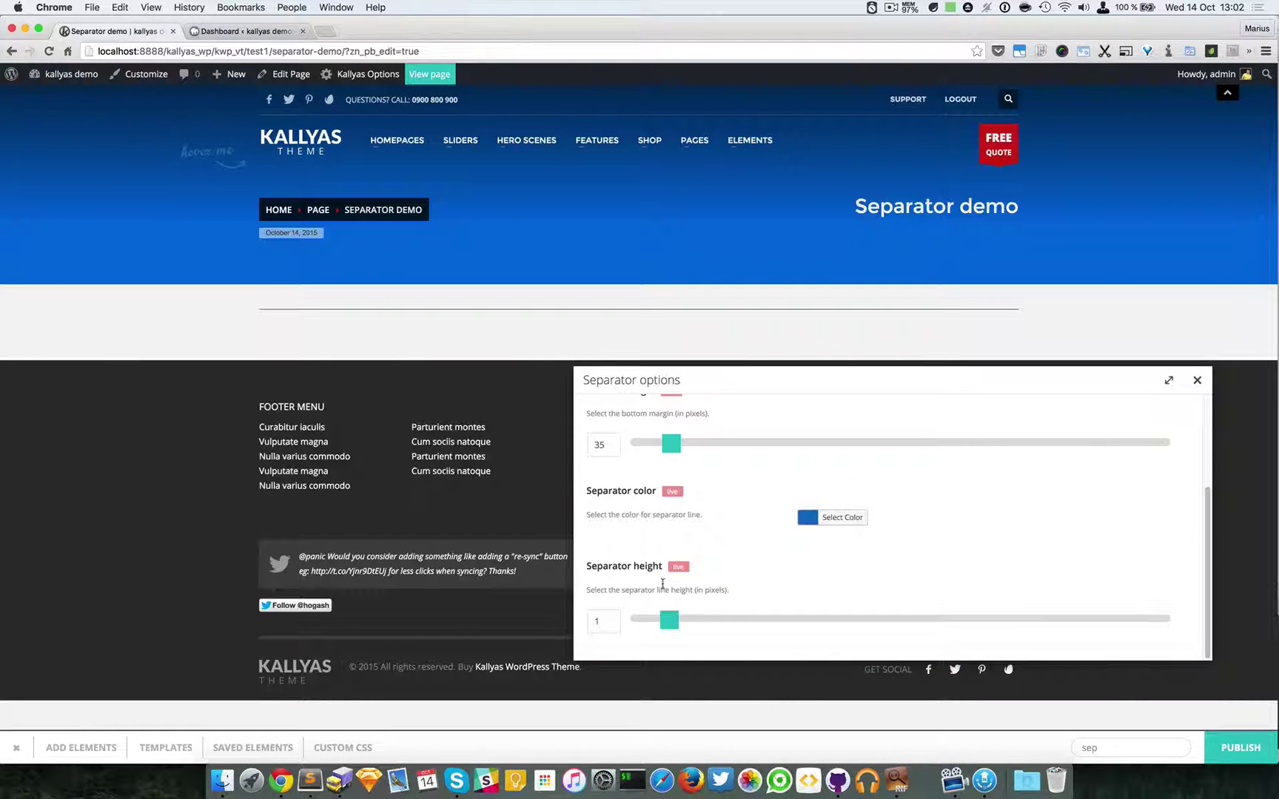
- Raise the separator height to 6 and paste a red hex colour value
{"action": "left_click_drag", "start_coordinate": [668, 622], "coordinate": [851, 617]}
{"action": "left_click", "coordinate": [833, 517]}
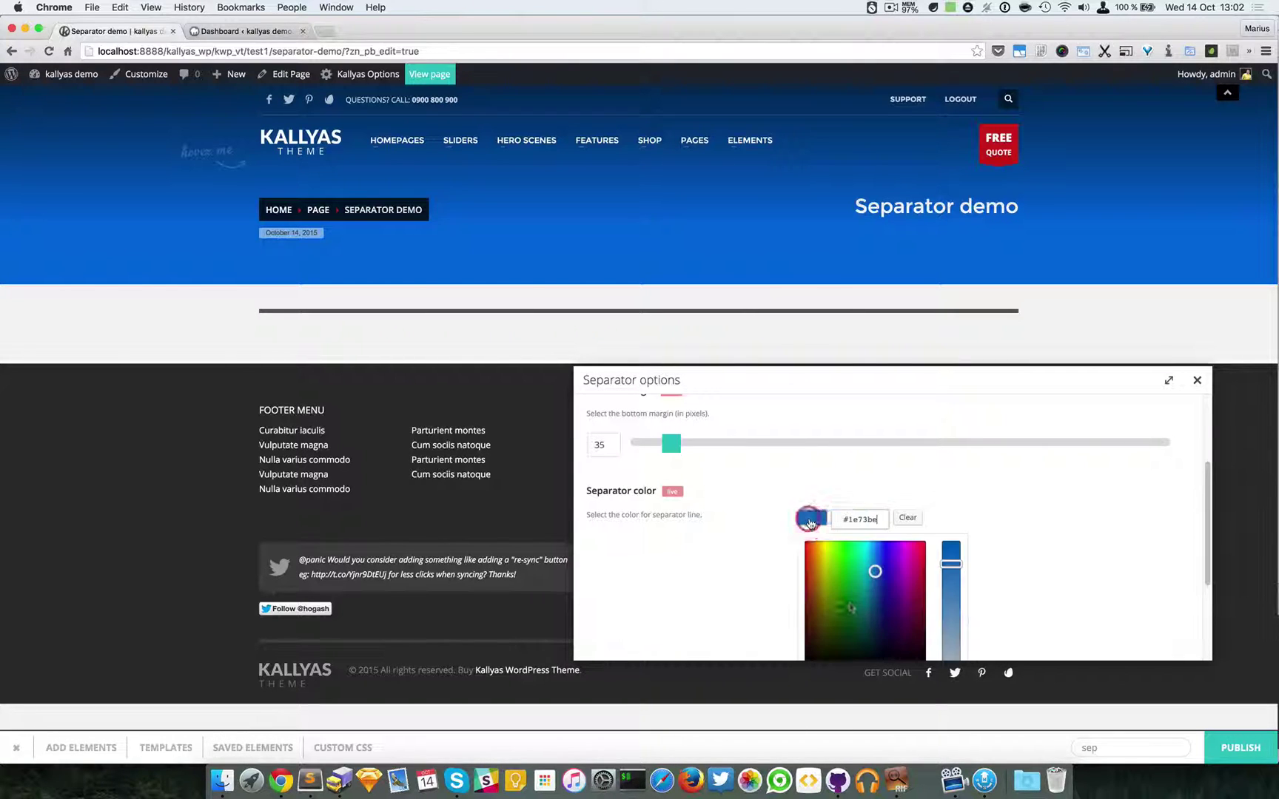
{"action": "left_click", "coordinate": [875, 572]}
{"action": "left_click", "coordinate": [1013, 517]}
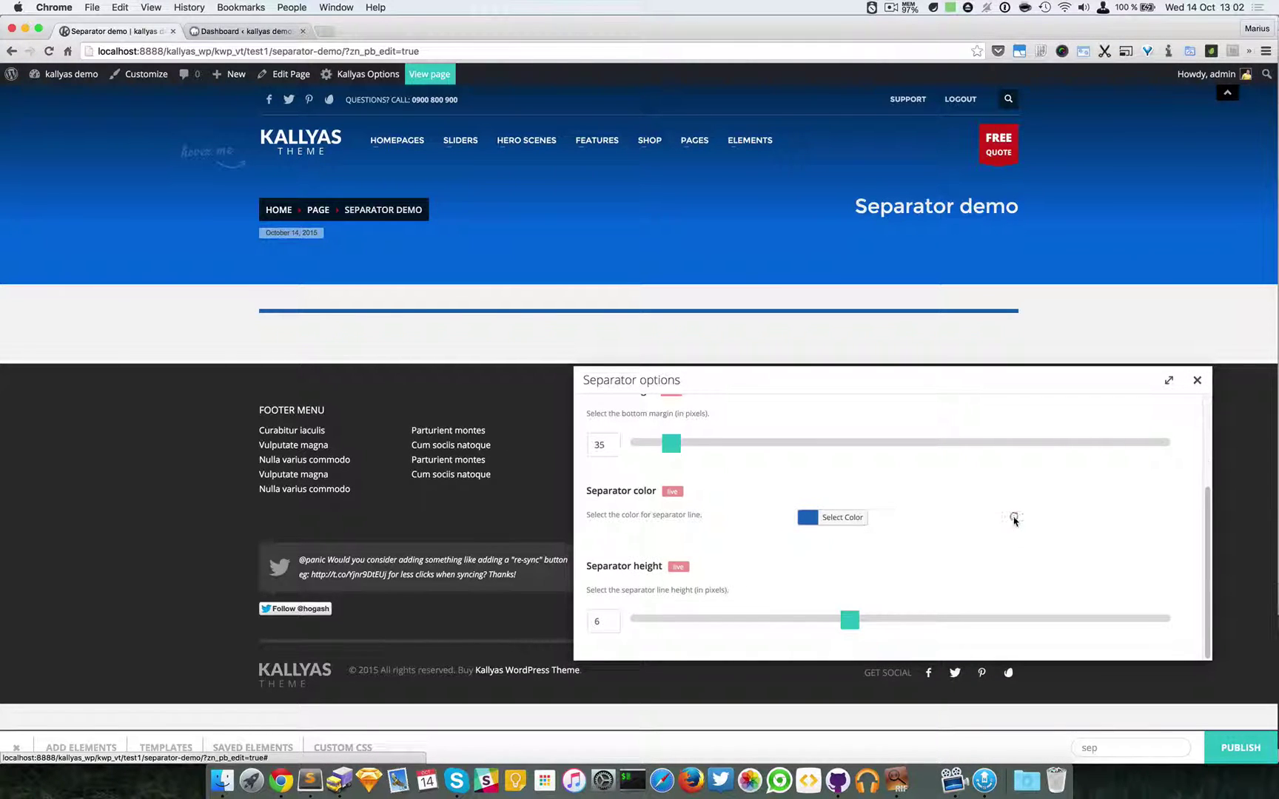
{"action": "left_click", "coordinate": [845, 516]}
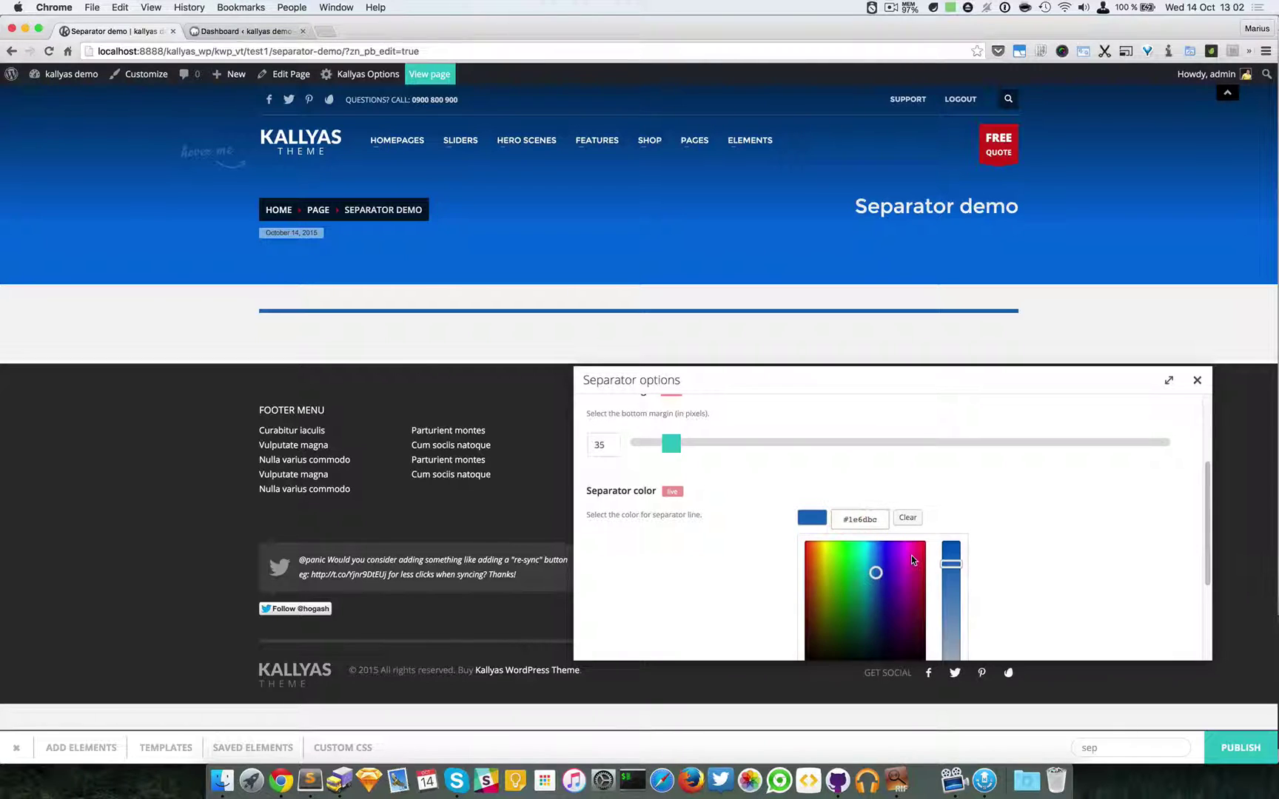
{"action": "key", "text": "ctrl+v"}
{"action": "left_click", "coordinate": [1073, 489]}
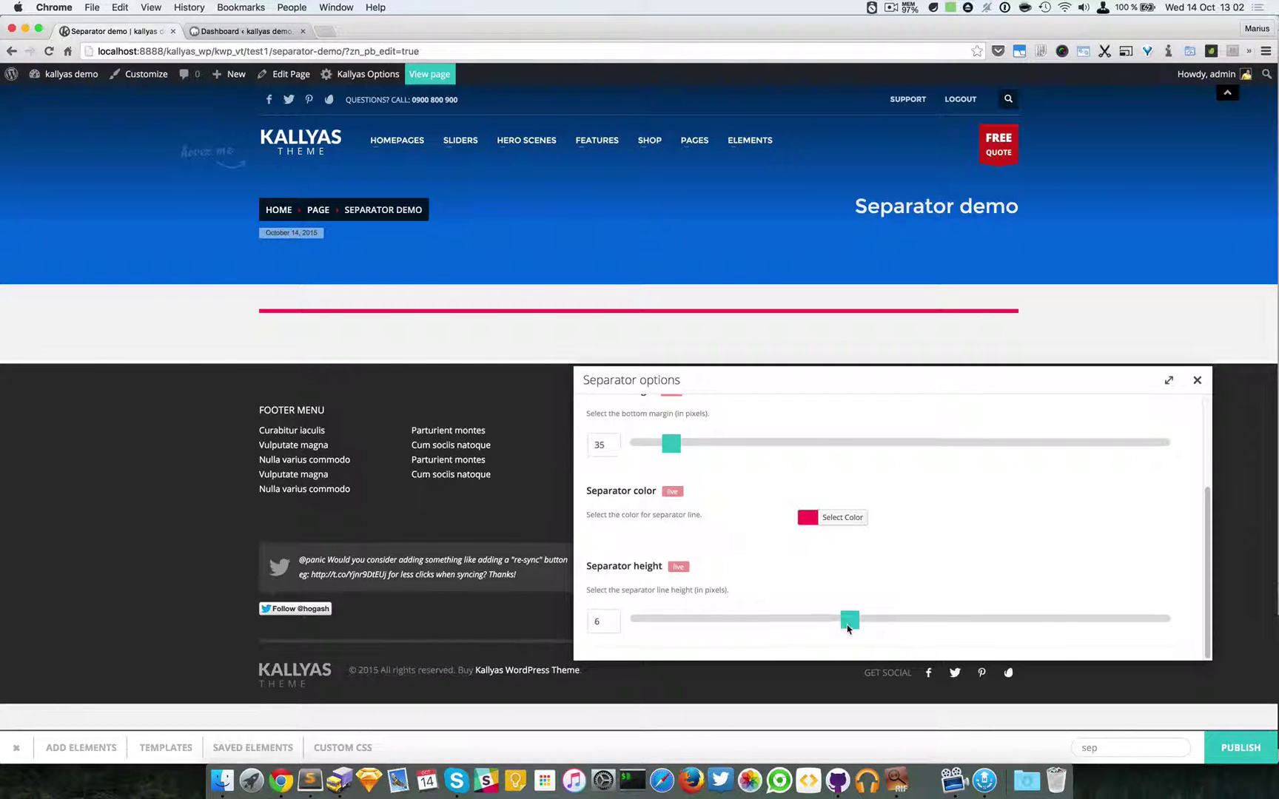
- Drag Separator height up to 15, then back down to 5 pixels
{"action": "left_click_drag", "start_coordinate": [849, 619], "coordinate": [1199, 624]}
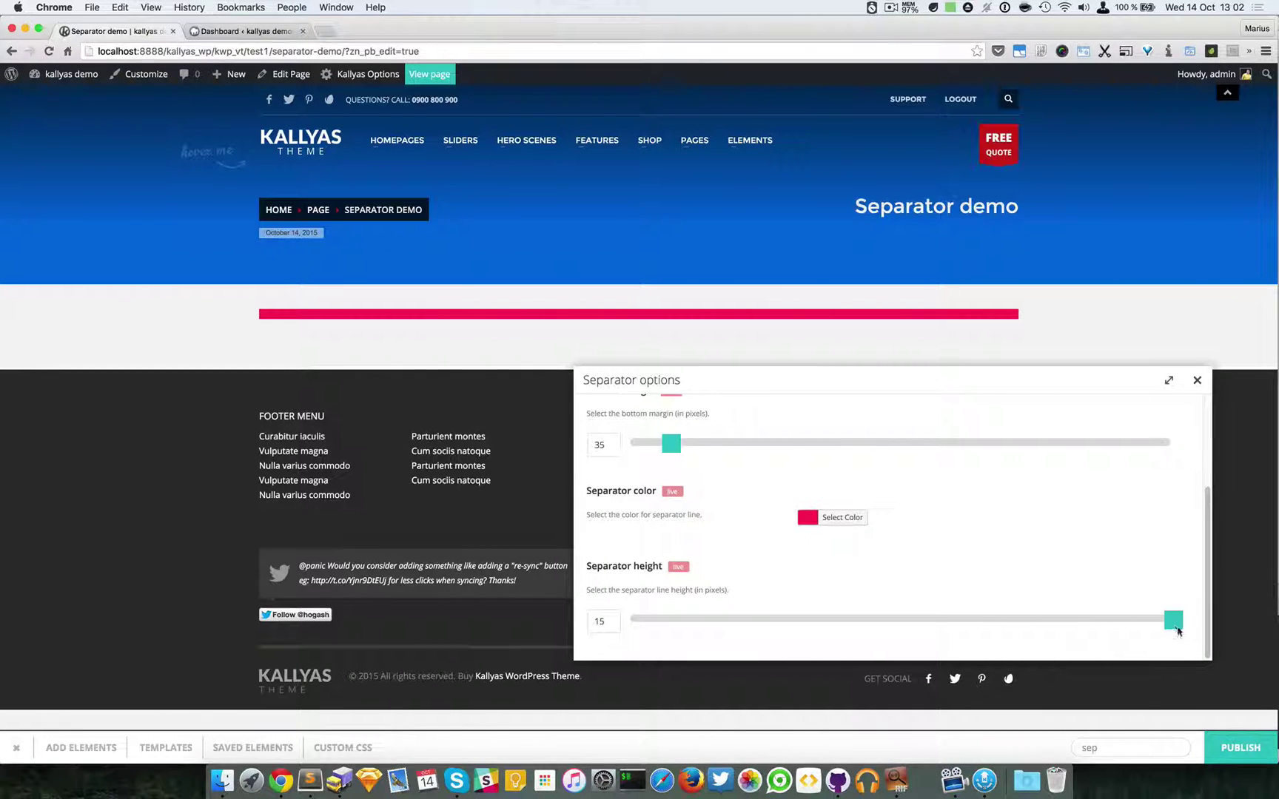
{"action": "left_click_drag", "start_coordinate": [1177, 630], "coordinate": [793, 633]}
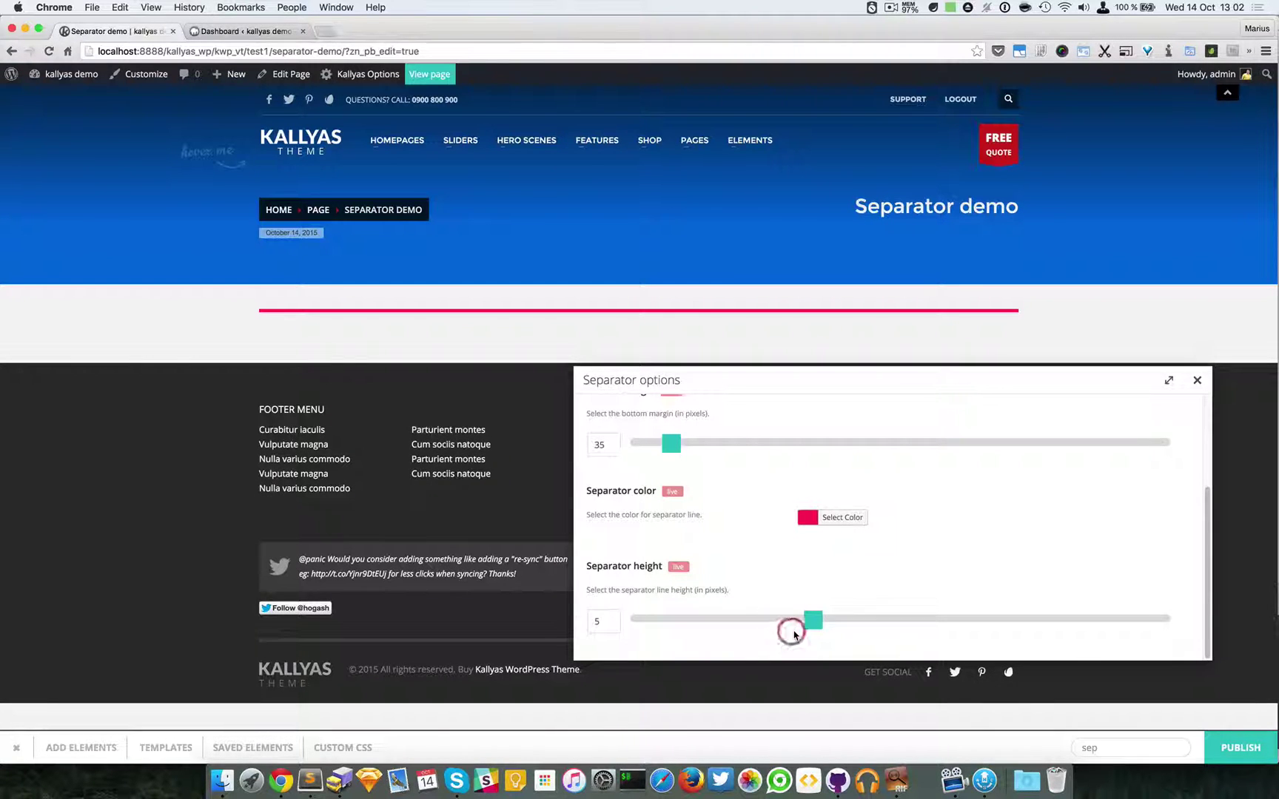
{"action": "scroll", "coordinate": [795, 560], "scroll_direction": "up", "scroll_amount": 2}
- Set Top margin to 51 and Bottom margin to 83, then close Separator options
{"action": "scroll", "coordinate": [796, 560], "scroll_direction": "up", "scroll_amount": 1}
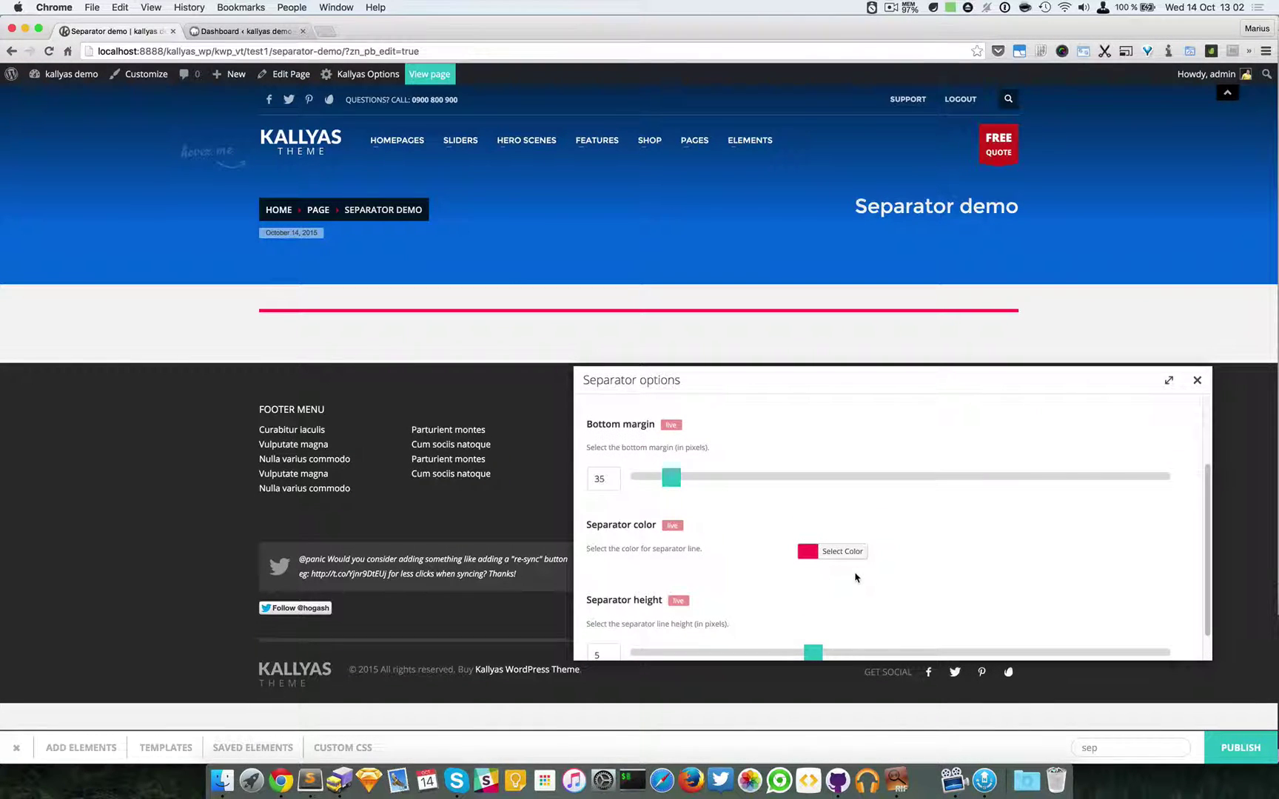
{"action": "scroll", "coordinate": [848, 567], "scroll_direction": "up", "scroll_amount": 4}
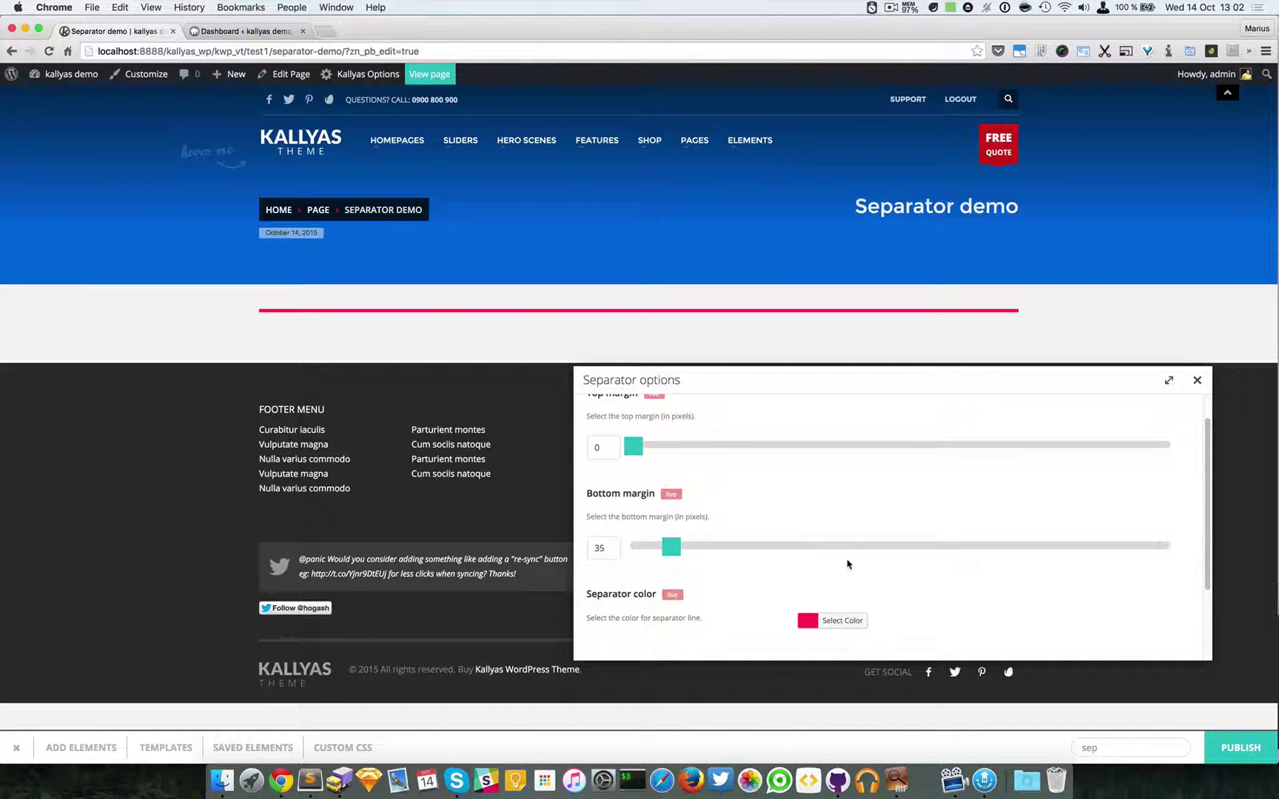
{"action": "scroll", "coordinate": [848, 564], "scroll_direction": "up", "scroll_amount": 2}
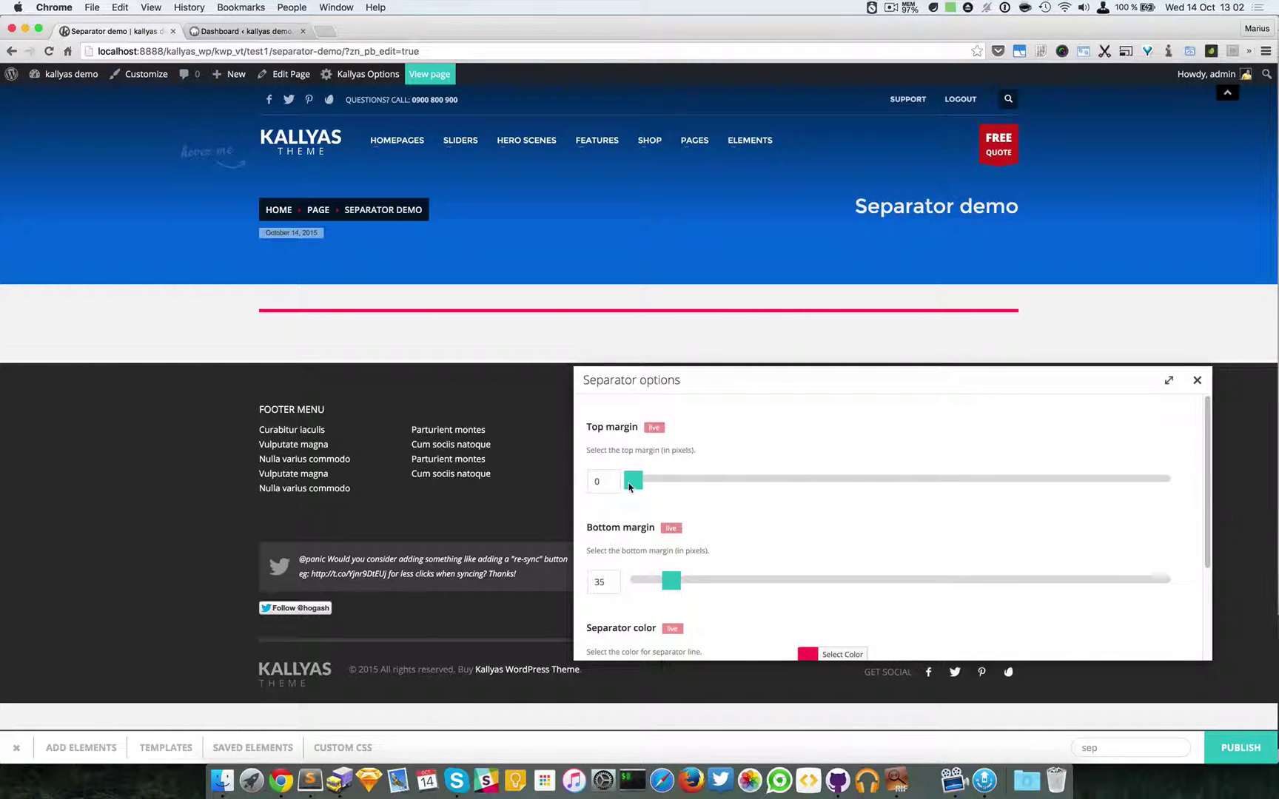
{"action": "left_click_drag", "start_coordinate": [629, 487], "coordinate": [699, 482]}
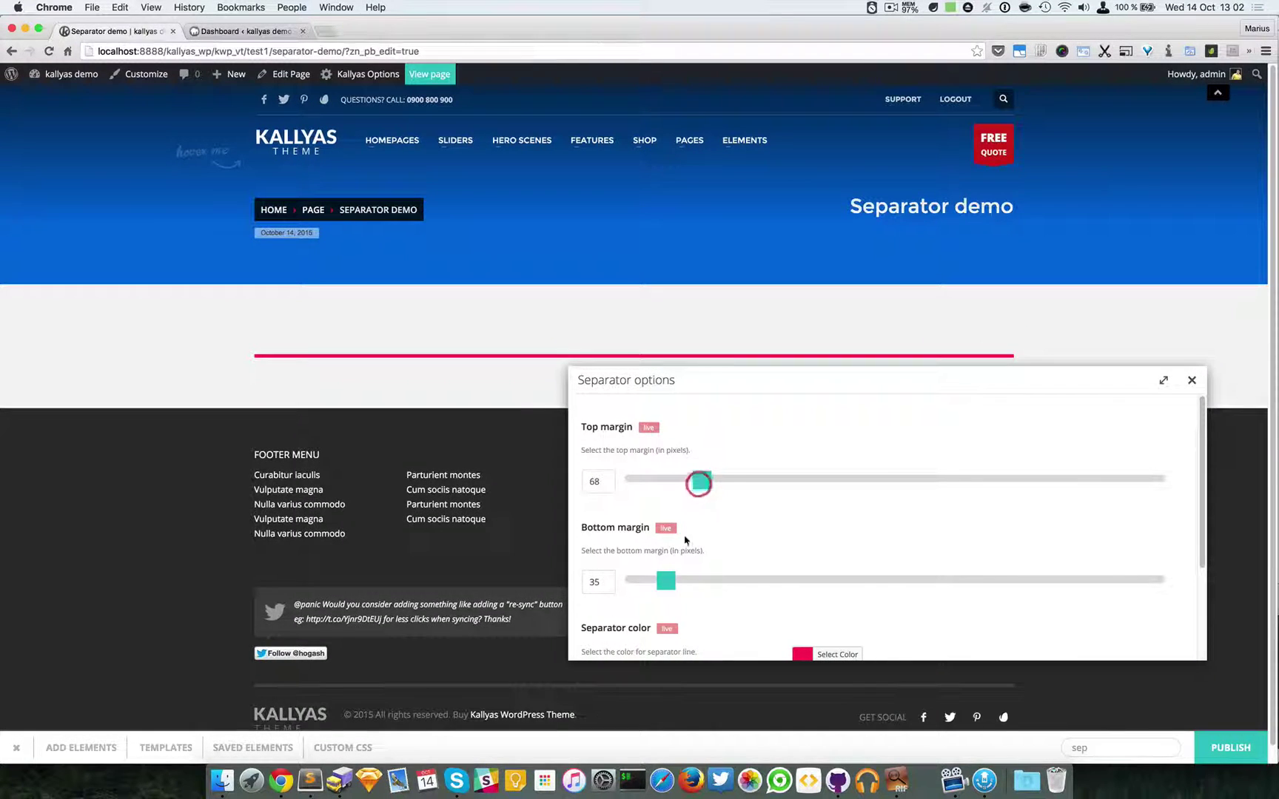
{"action": "left_click_drag", "start_coordinate": [795, 590], "coordinate": [715, 590]}
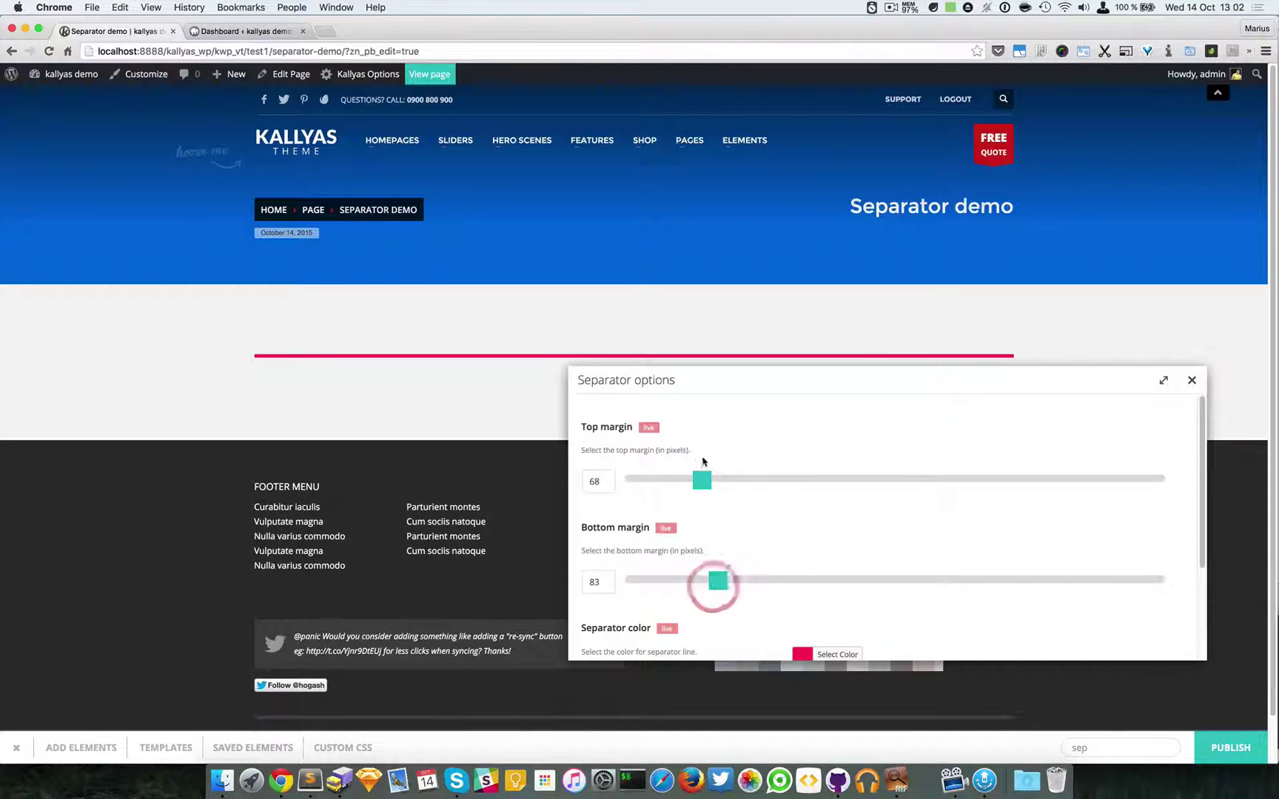
{"action": "left_click_drag", "start_coordinate": [703, 479], "coordinate": [676, 480]}
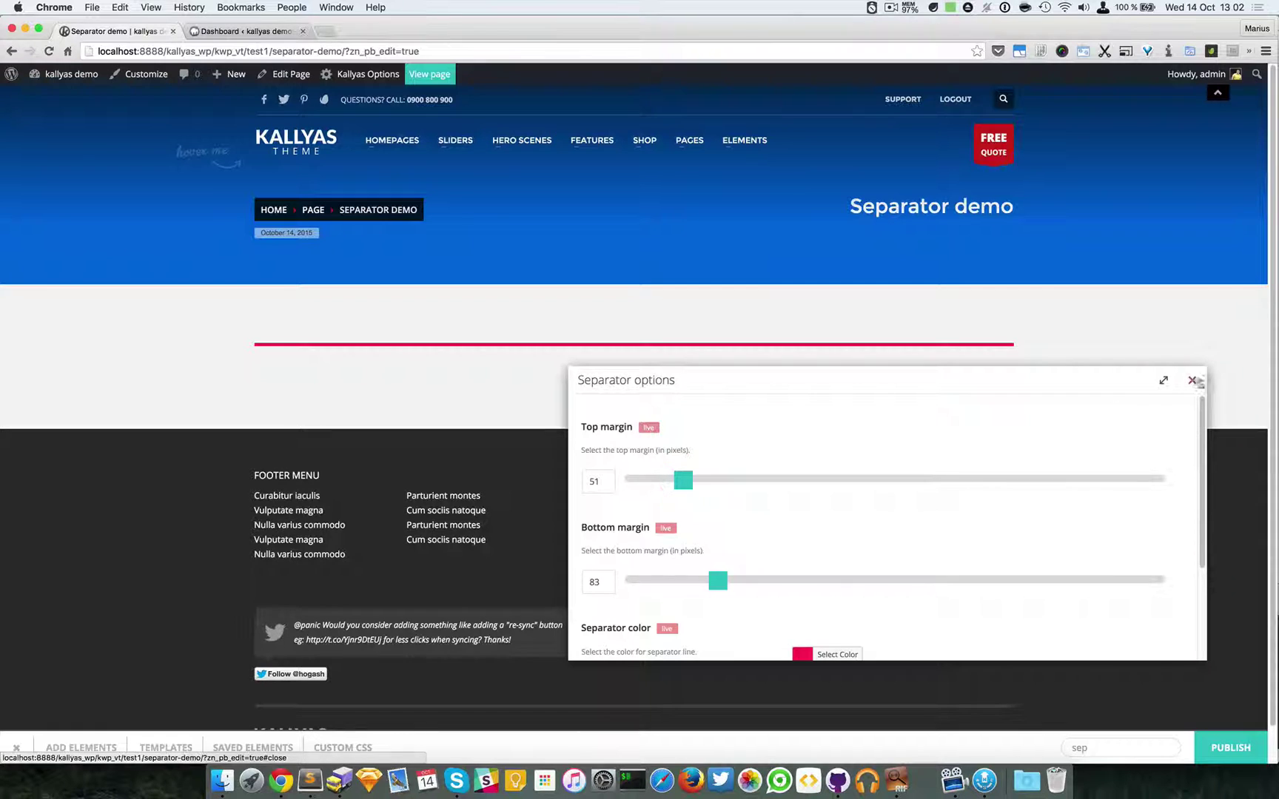
{"action": "left_click", "coordinate": [1193, 380]}
- Drag the separator below its column and resize the emptied column to 6/12
{"action": "mouse_move", "coordinate": [670, 349]}
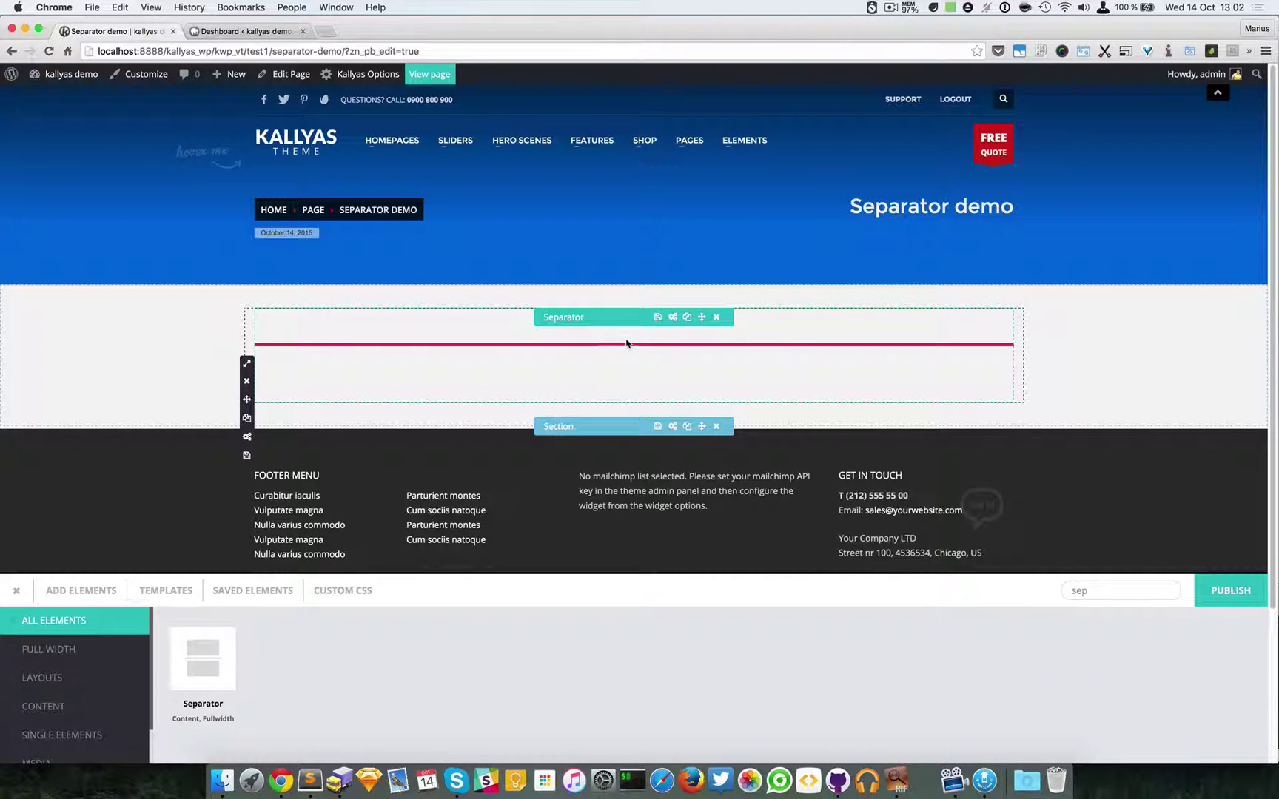
{"action": "left_click_drag", "start_coordinate": [701, 318], "coordinate": [702, 374]}
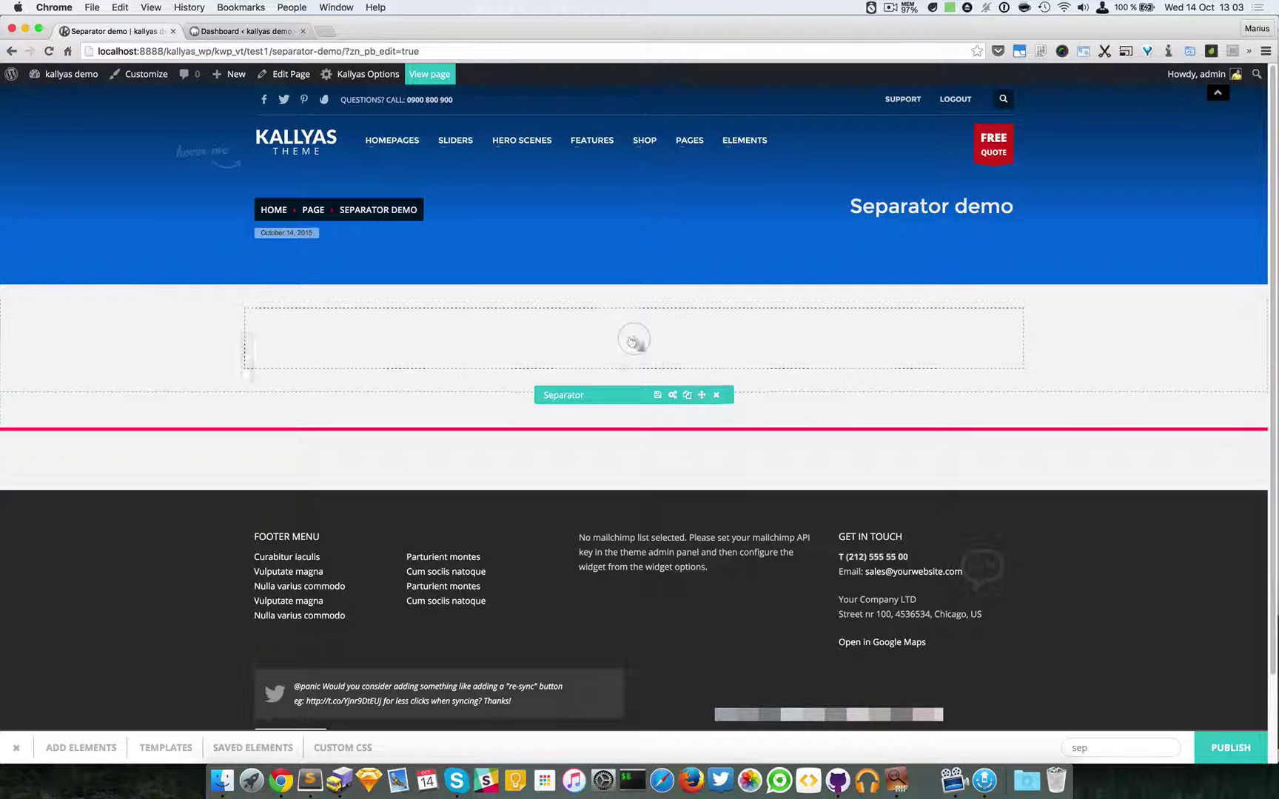
{"action": "mouse_move", "coordinate": [247, 346]}
{"action": "left_click", "coordinate": [271, 399]}
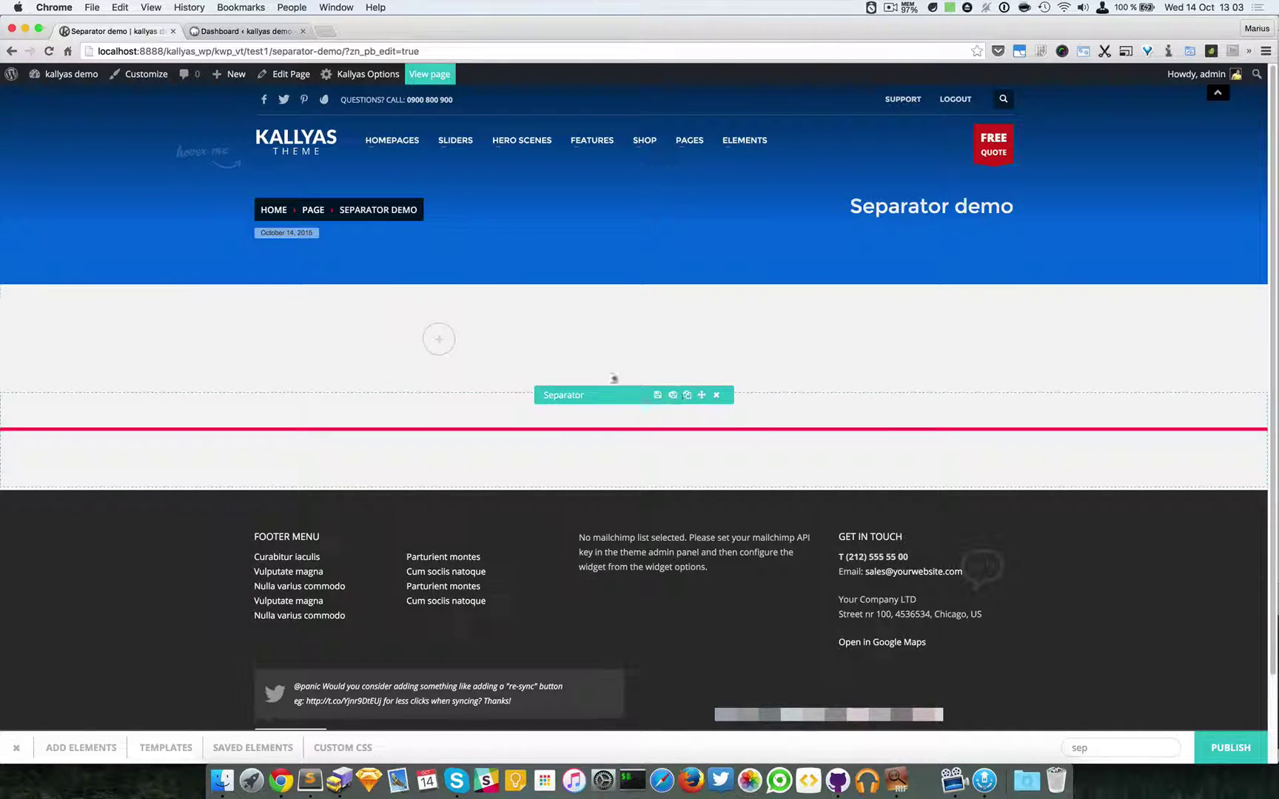
- Drag the red separator into the empty 6/12 column
{"action": "left_click_drag", "start_coordinate": [614, 378], "coordinate": [471, 346]}
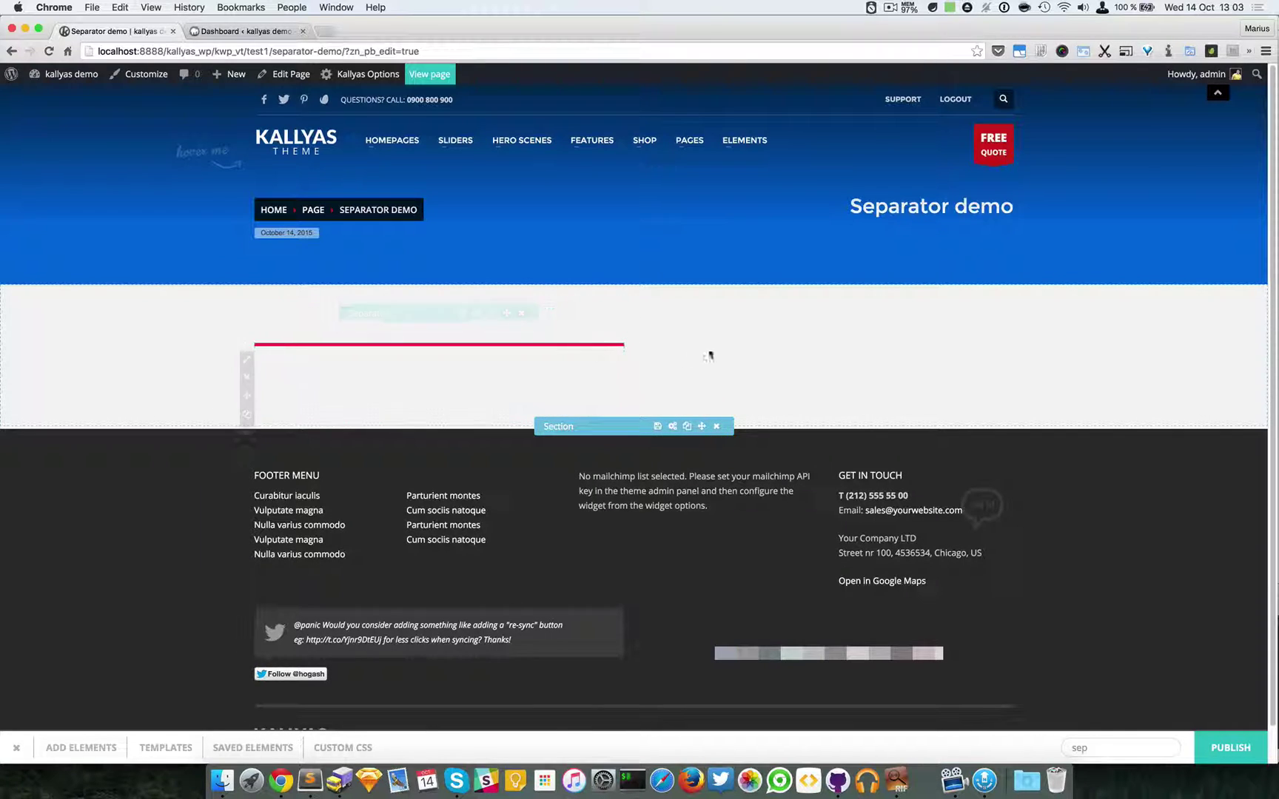